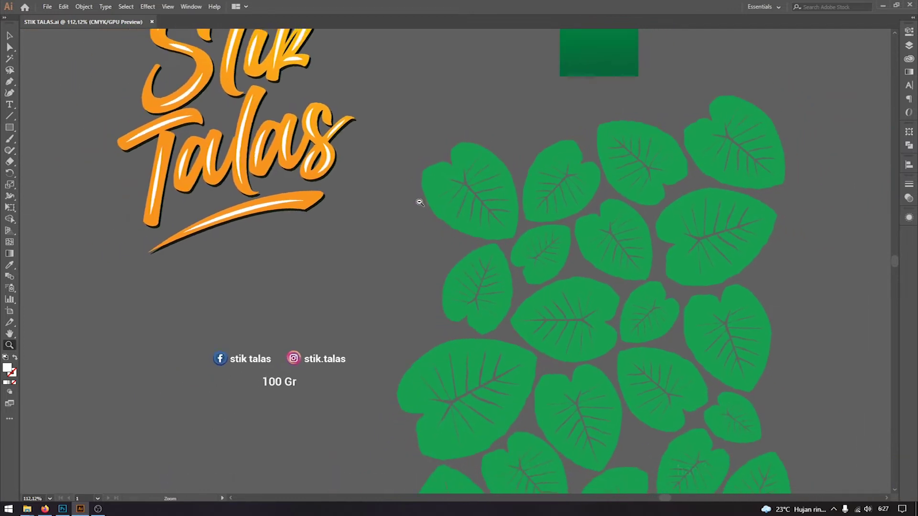
Step: Look over the prepared assets: the Stik Talas logo, social media text, green gradient square, leaf pattern and blank artboard
drag(472, 201, 517, 194)
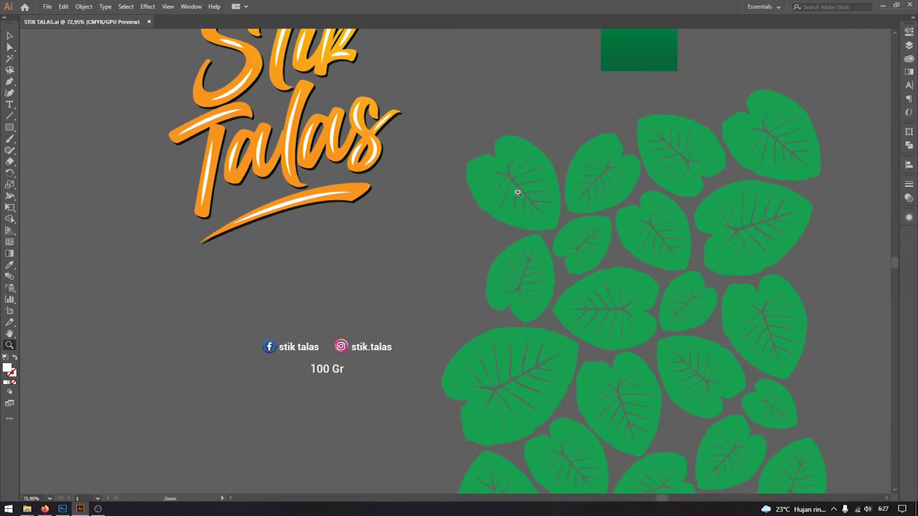
scroll(502, 204, right, 2)
click(497, 174)
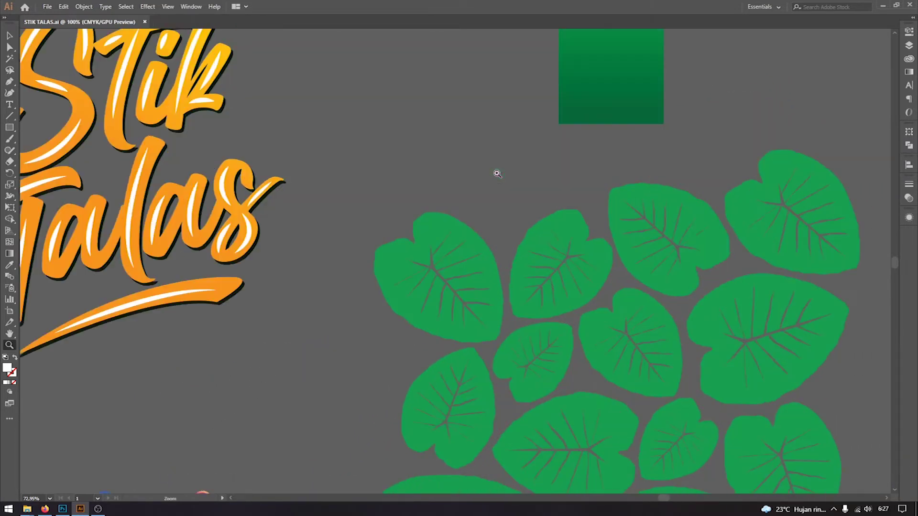
drag(383, 143, 523, 203)
drag(627, 351, 489, 222)
click(519, 234)
mouse_move(478, 289)
mouse_down()
mouse_move(596, 344)
mouse_move(481, 281)
mouse_up()
scroll(481, 280, up, 6)
drag(653, 143, 753, 149)
scroll(540, 213, down, 3)
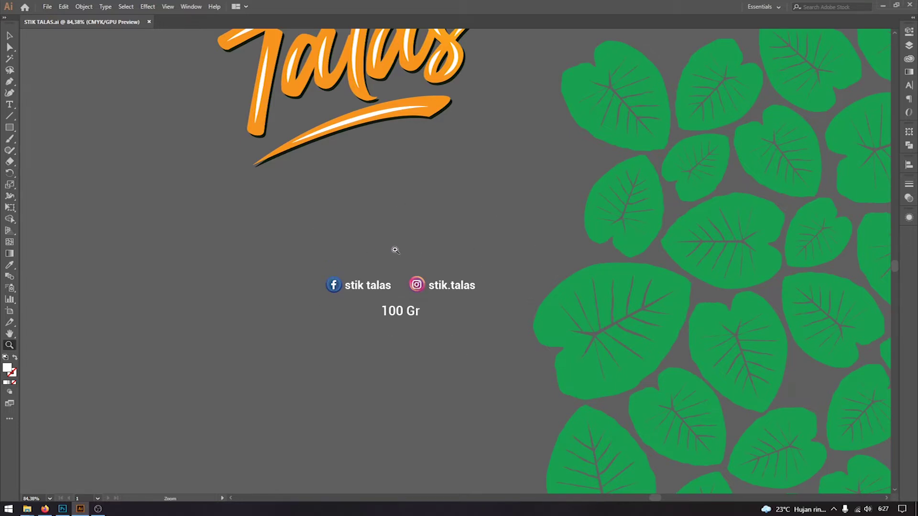
drag(424, 326, 390, 276)
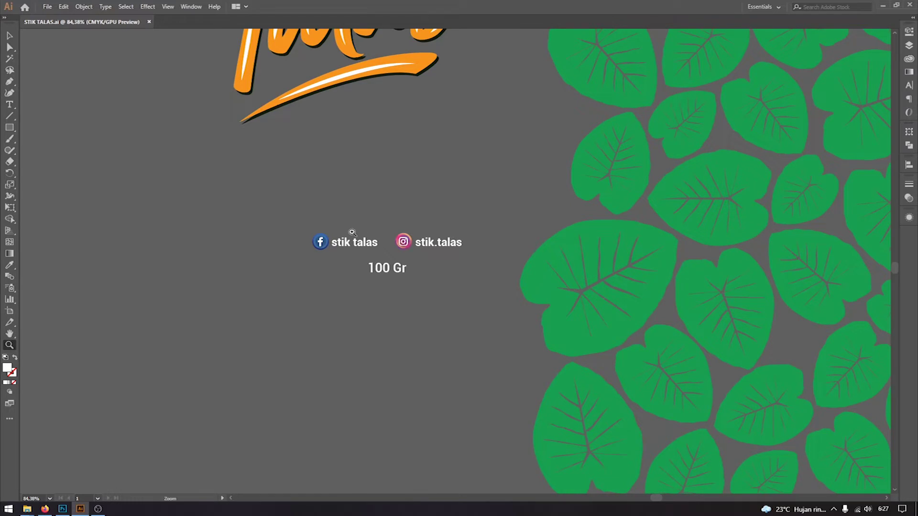
drag(379, 321, 358, 284)
drag(515, 282, 486, 313)
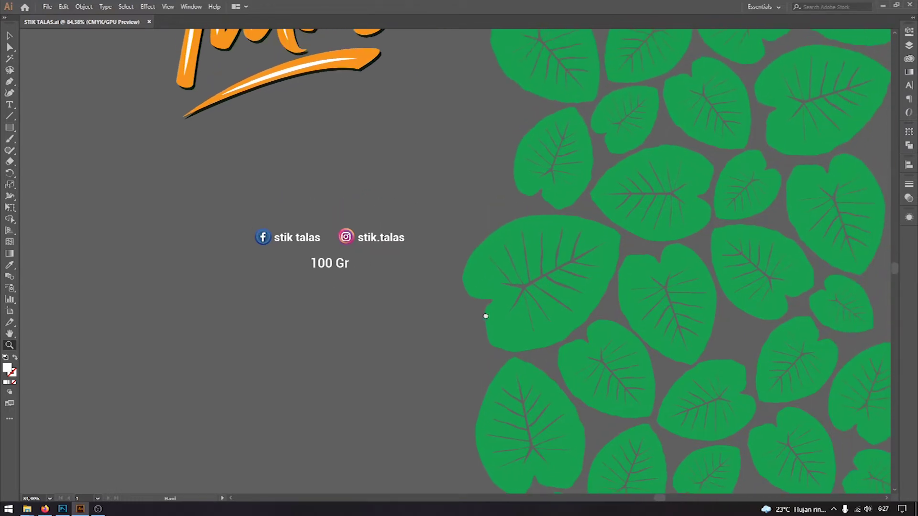
scroll(463, 258, down, 5)
drag(322, 222, 381, 257)
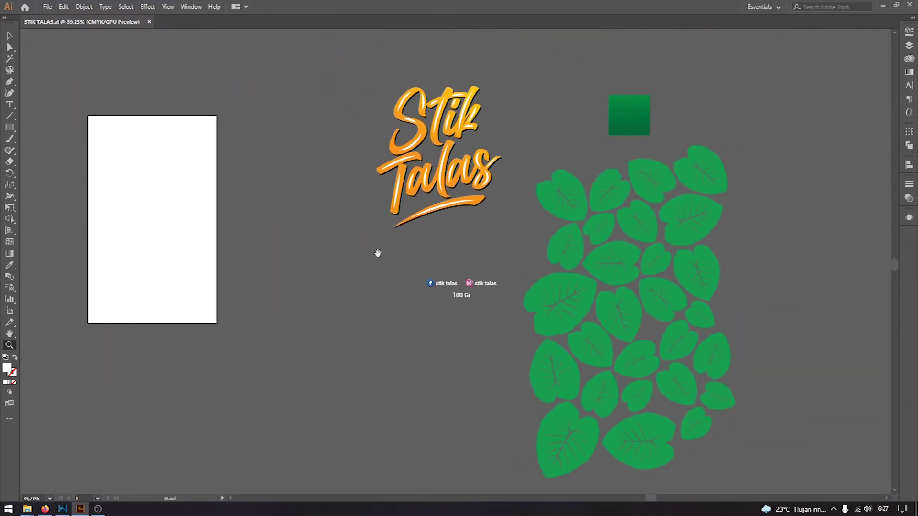
Step: Switch to Photoshop to view the pouch mockup with its blank label, and return to Illustrator
click(63, 508)
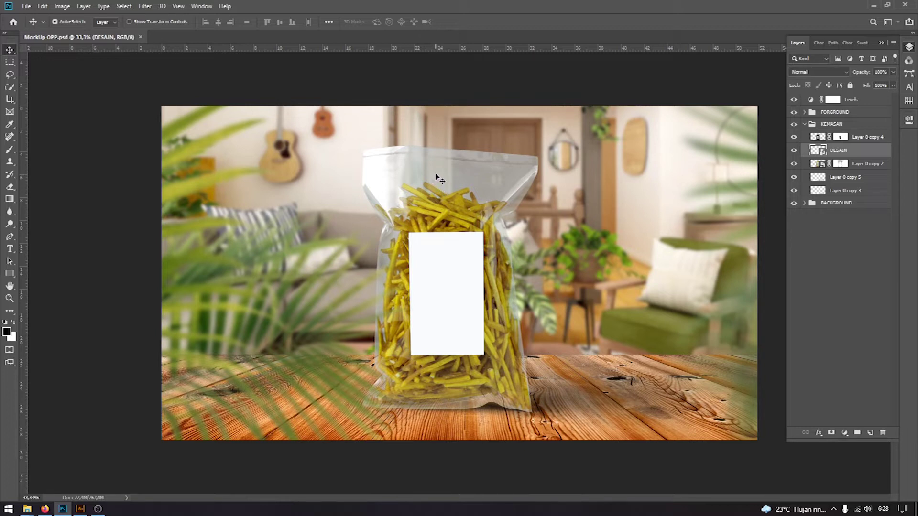
click(79, 509)
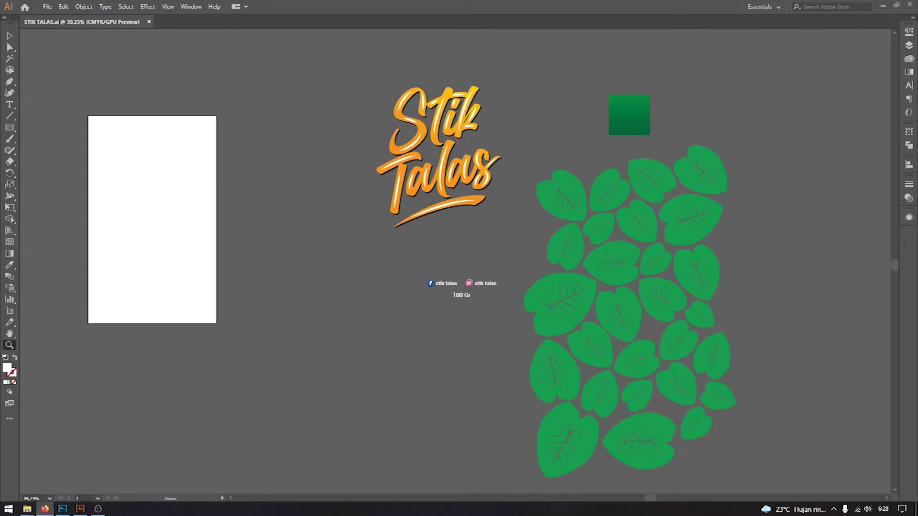
Step: Draw a white rectangle covering the whole artboard
key(v)
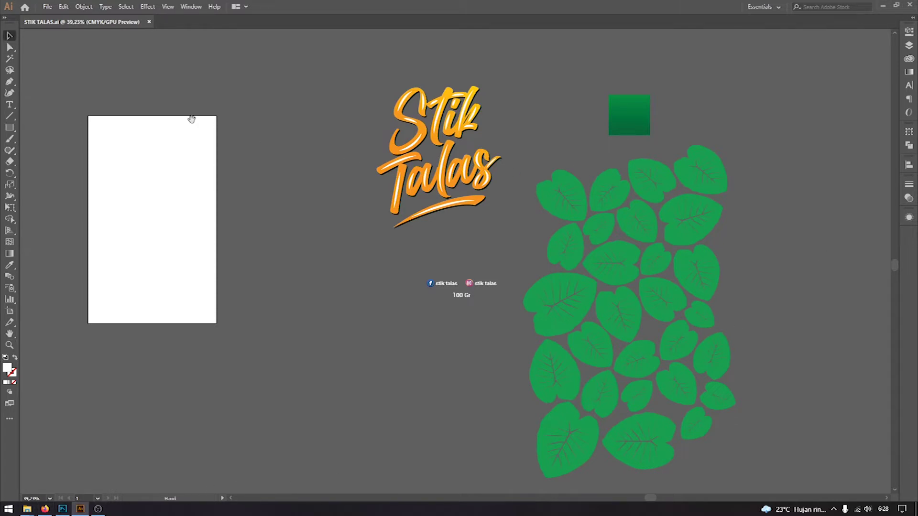
drag(191, 117, 367, 148)
click(10, 128)
drag(266, 148, 397, 355)
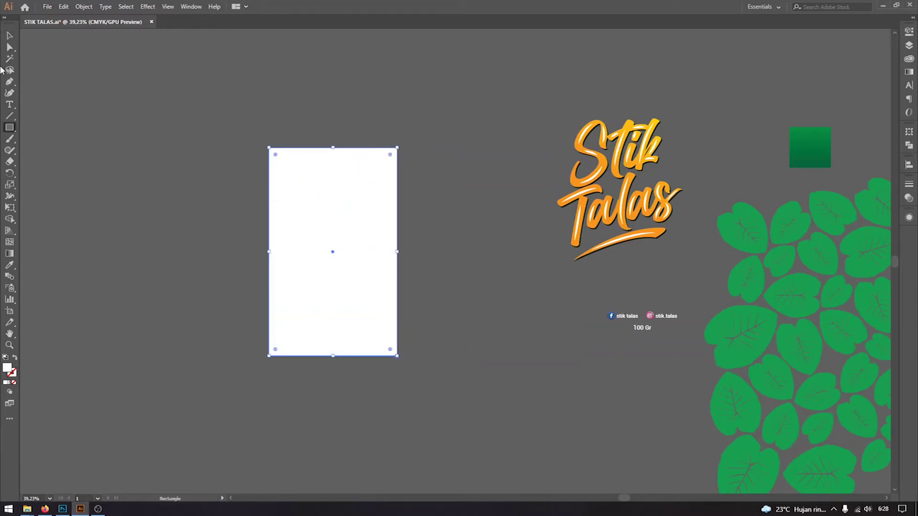
click(9, 35)
drag(313, 203, 160, 229)
key(ctrl+z)
Step: Enlarge the green gradient square to extend slightly past the artboard behind the white rectangle, and move the leaf pattern over it
scroll(348, 219, right, 2)
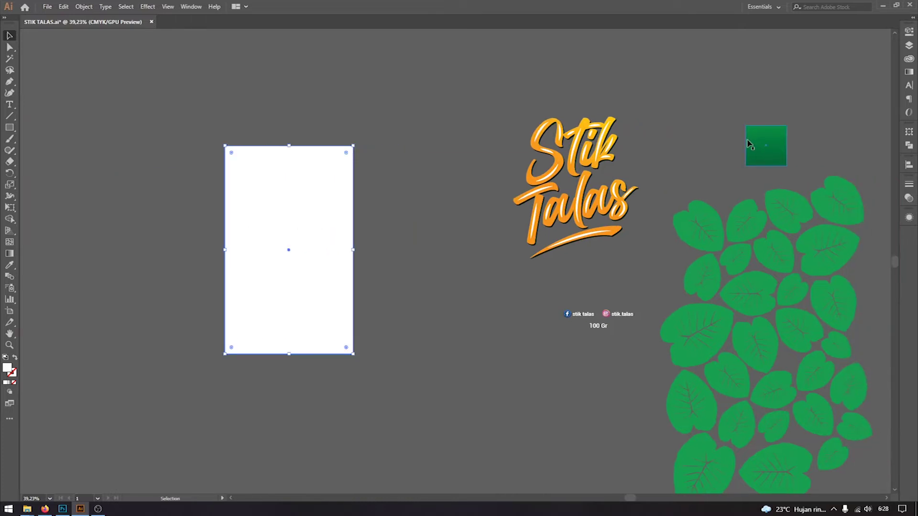
click(773, 144)
drag(751, 143, 366, 367)
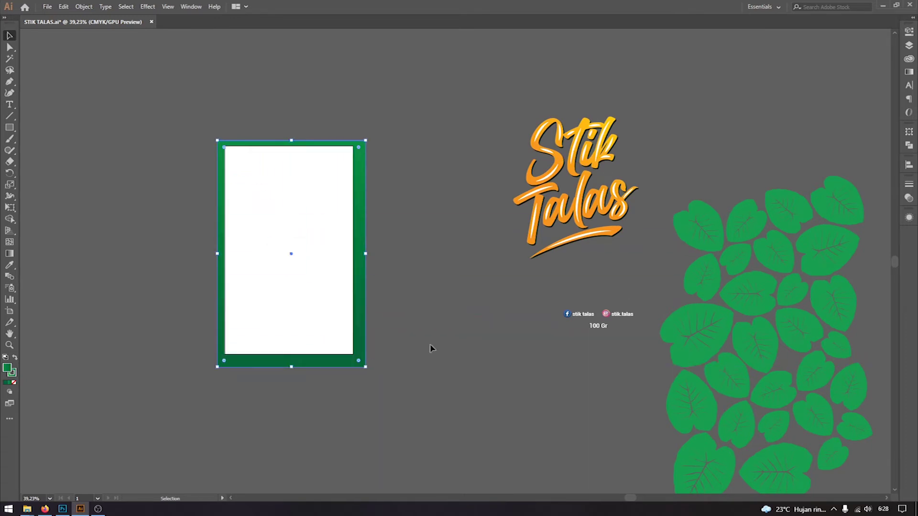
drag(755, 290, 279, 192)
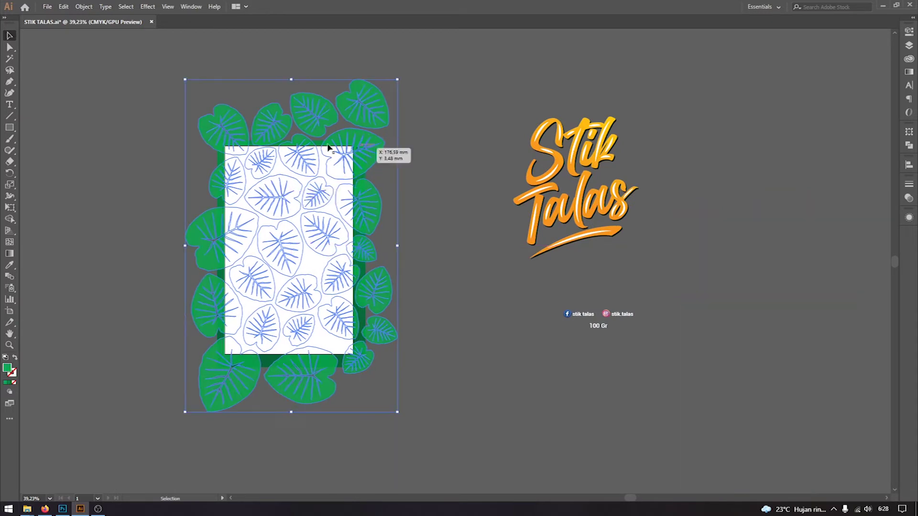
click(150, 115)
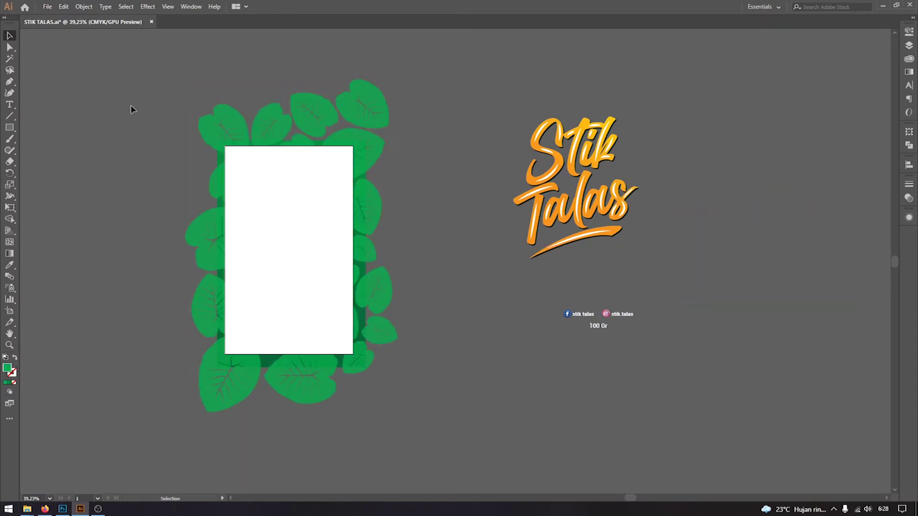
Step: Clip the green gradient background and the leaf pattern to the white rectangle with a clipping mask
click(317, 237)
right_click(279, 170)
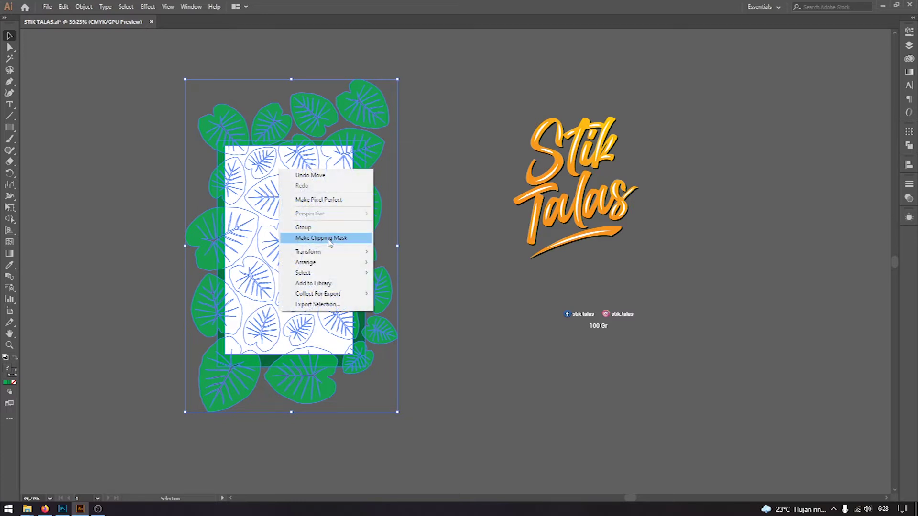
click(329, 238)
scroll(328, 242, left, 3)
scroll(328, 241, down, 1)
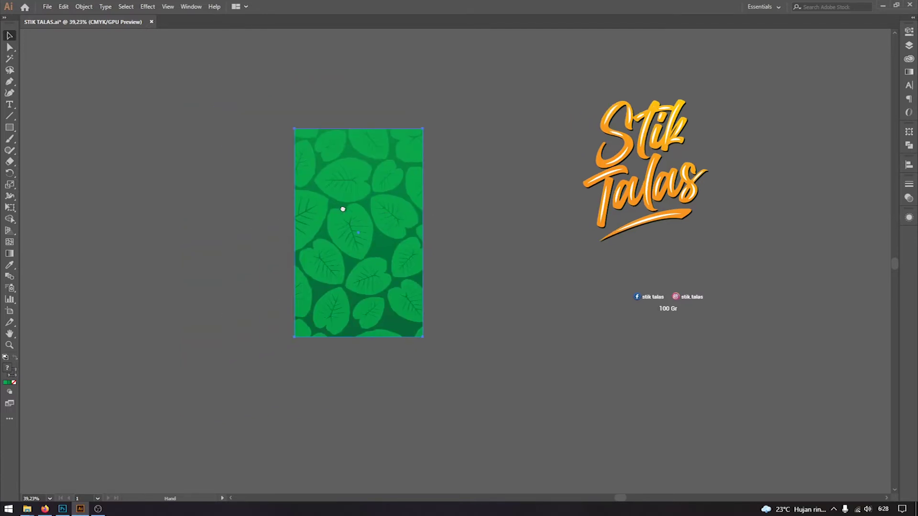
Step: Scale down the leaf pattern inside the clipping group, keeping it slightly larger than the artboard, and leave isolation mode
double_click(343, 173)
drag(467, 62, 424, 109)
click(392, 335)
key(a)
key(ctrl+a)
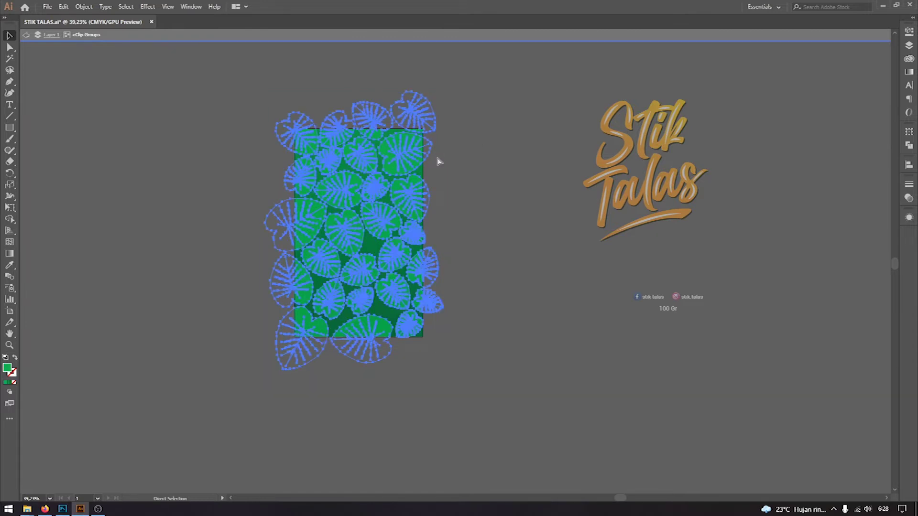
key(ctrl+7)
key(v)
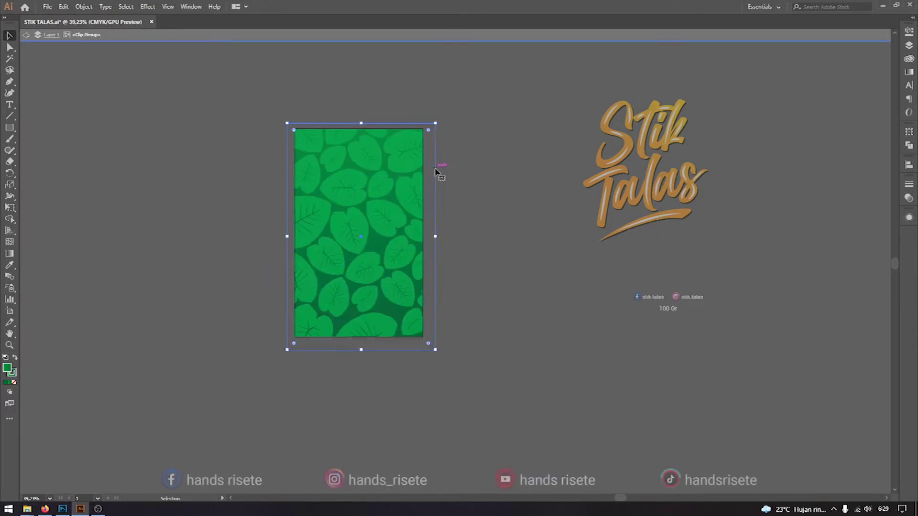
double_click(494, 178)
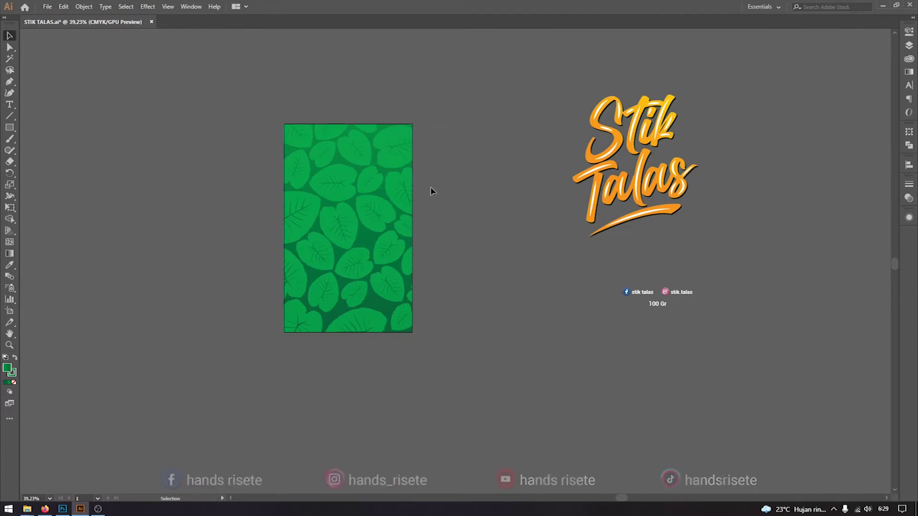
Step: Draw a green gradient rectangle over the full artboard, on top of the leaf background
key(z)
click(421, 220)
click(10, 37)
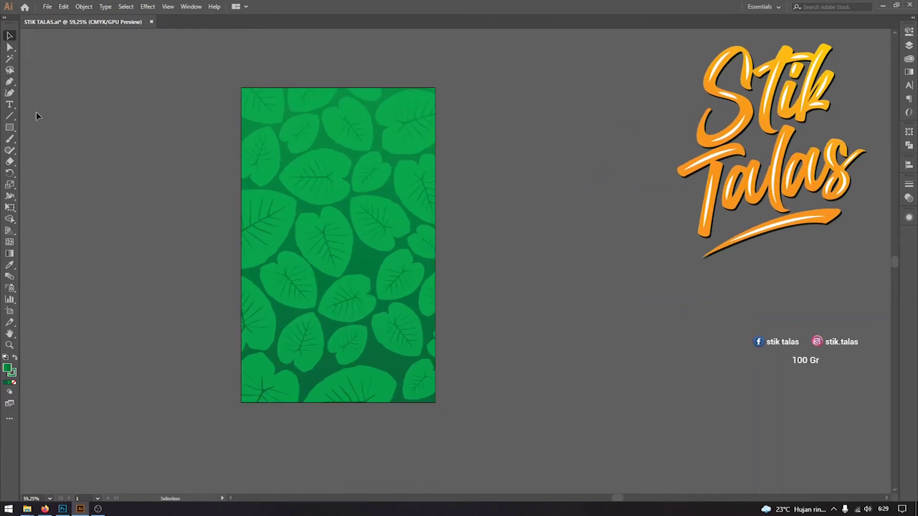
click(10, 127)
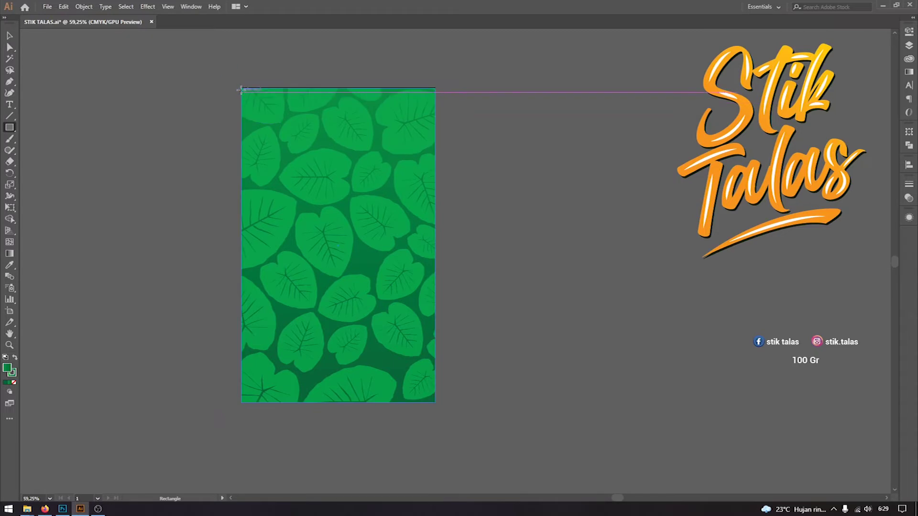
drag(241, 87, 434, 403)
click(10, 36)
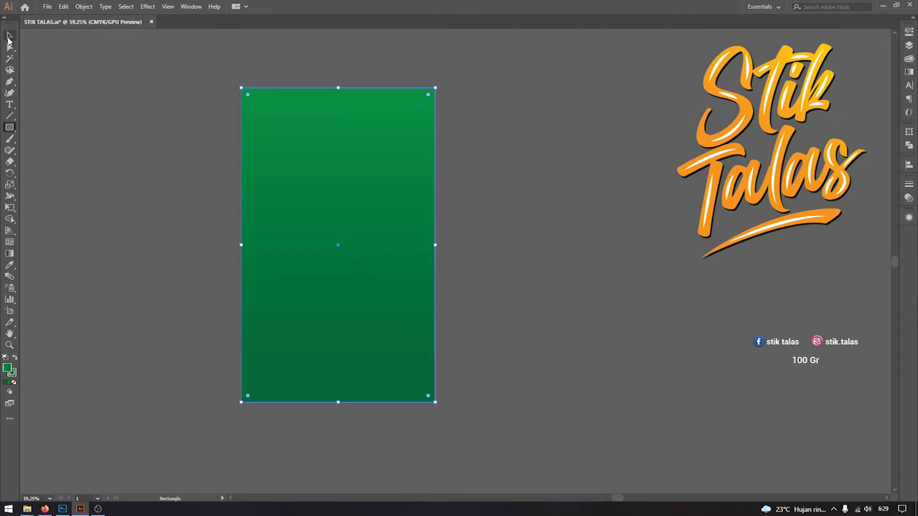
Step: Shrink the new rectangle to leave an even leaf border on all sides, and centre it on the leaf background
drag(436, 88, 419, 96)
drag(338, 109, 342, 105)
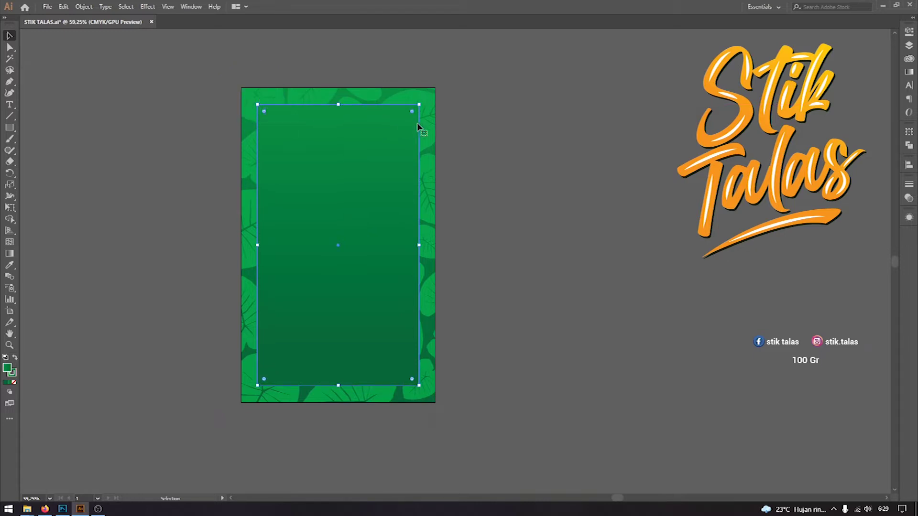
click(435, 178)
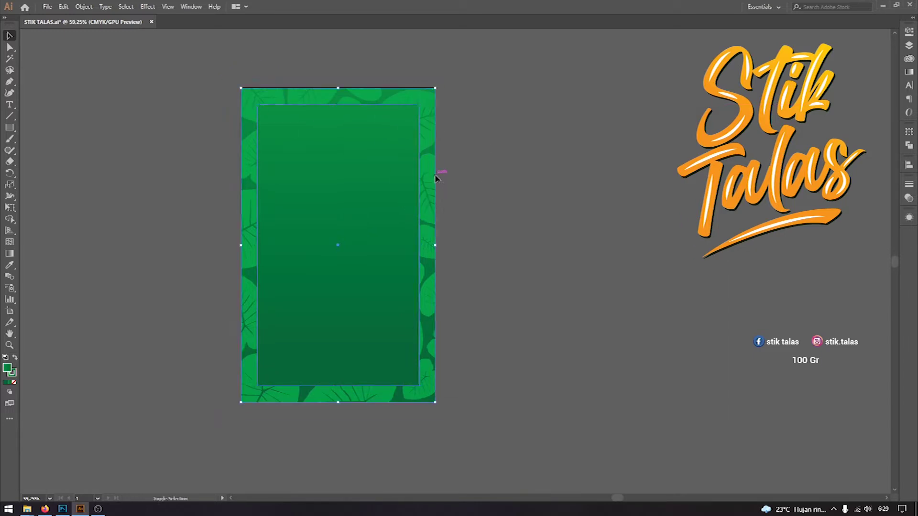
click(909, 165)
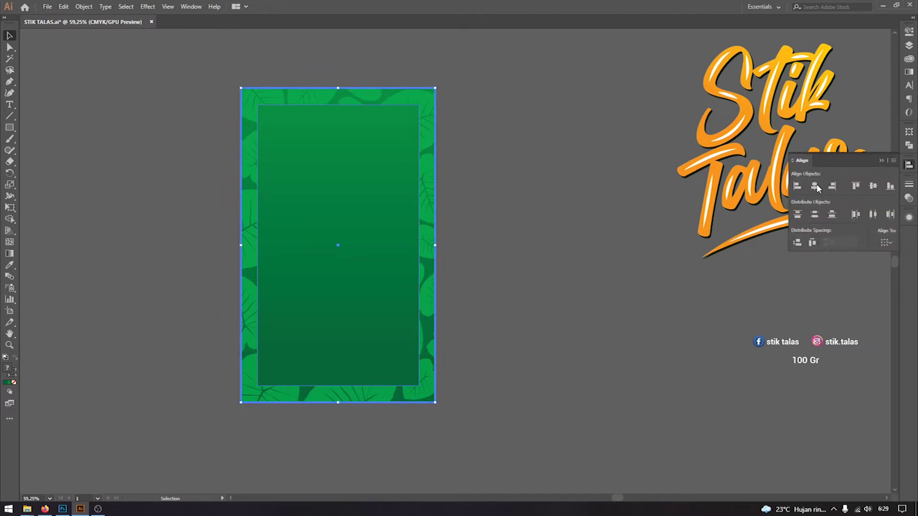
click(401, 184)
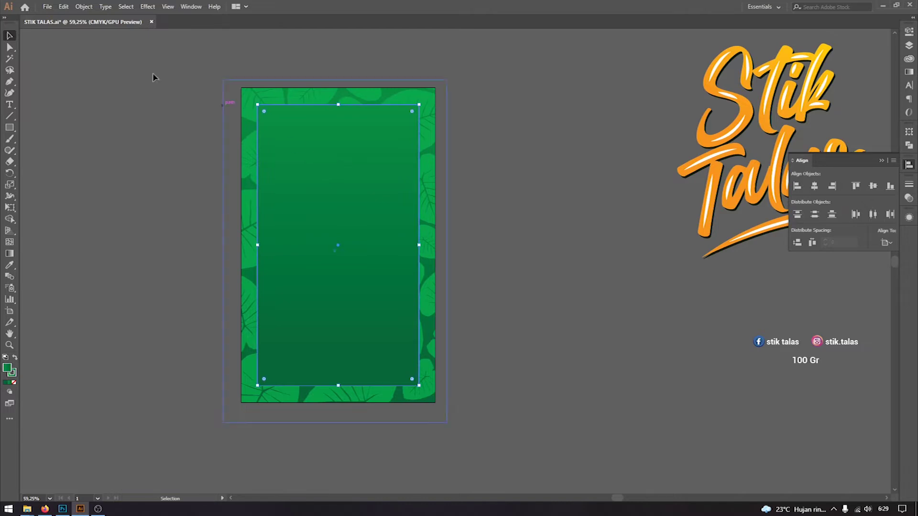
Step: Create an inset copy of the inner rectangle with Offset Path at -5 mm and Miter joins
click(85, 13)
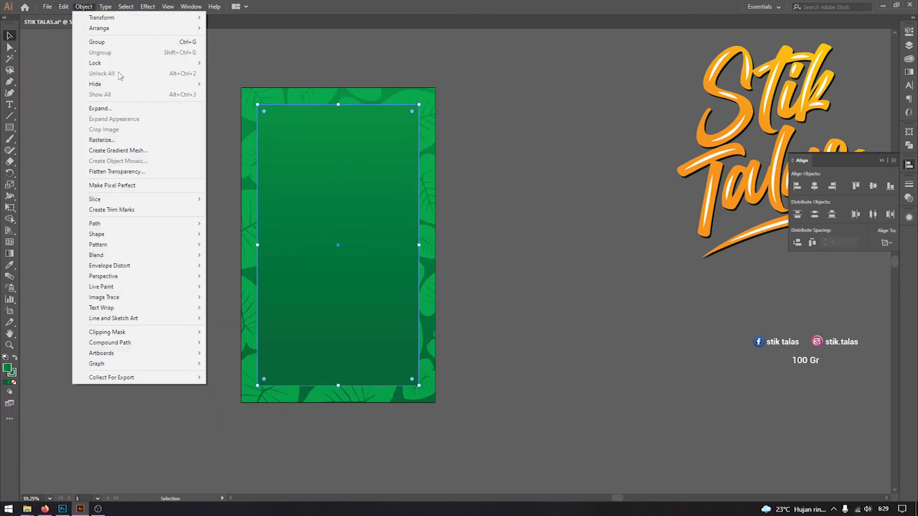
mouse_move(157, 234)
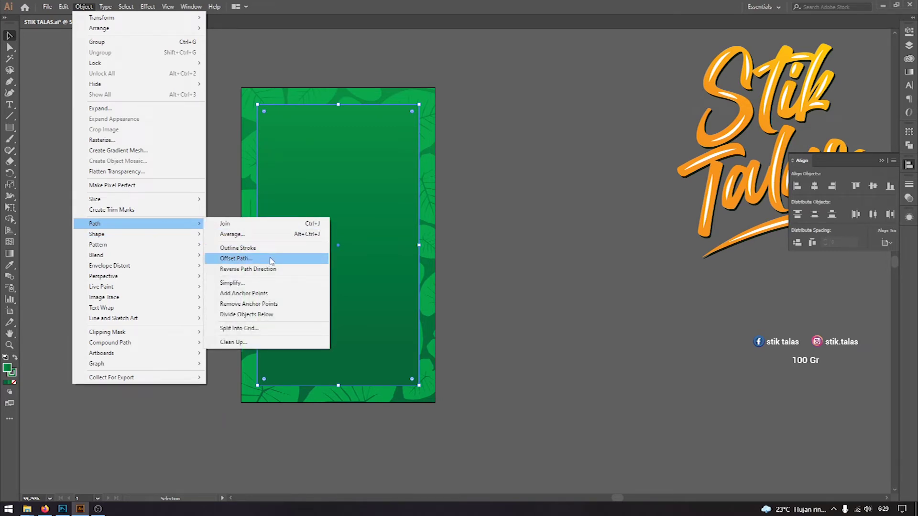
click(237, 259)
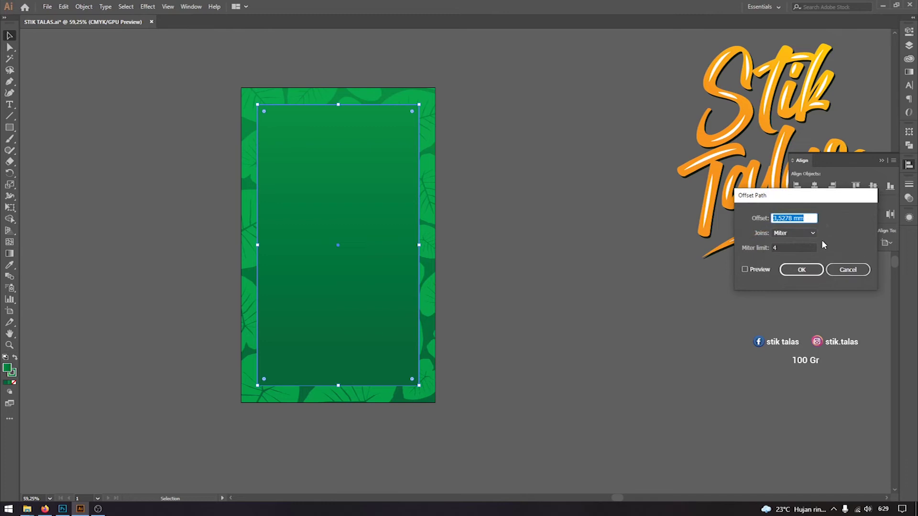
text(-3)
click(749, 270)
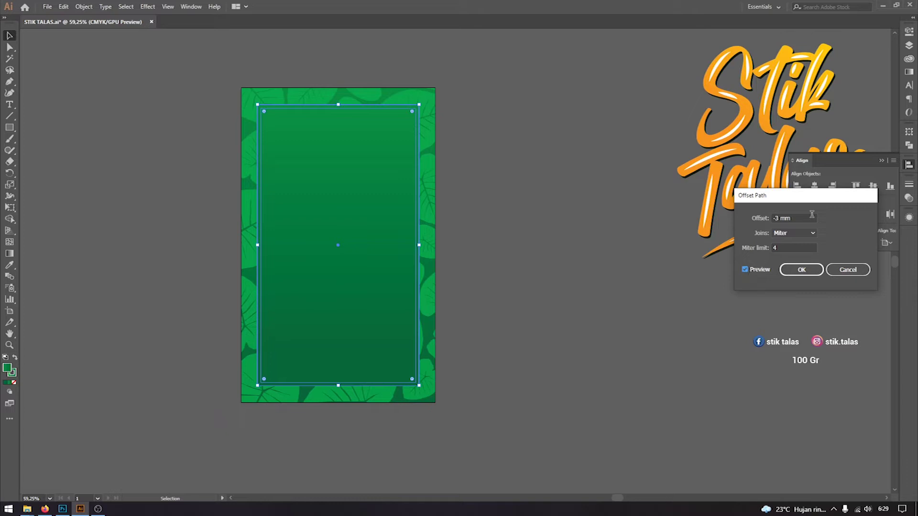
click(779, 218)
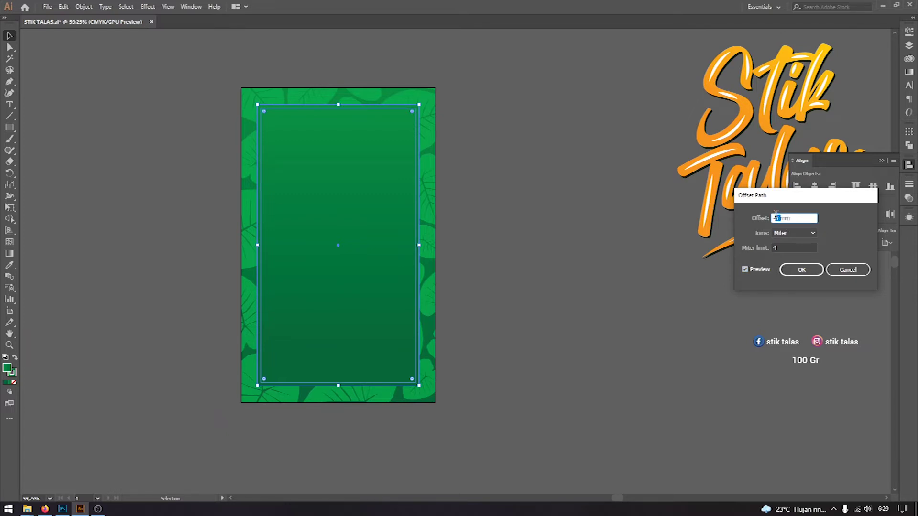
click(750, 271)
click(751, 271)
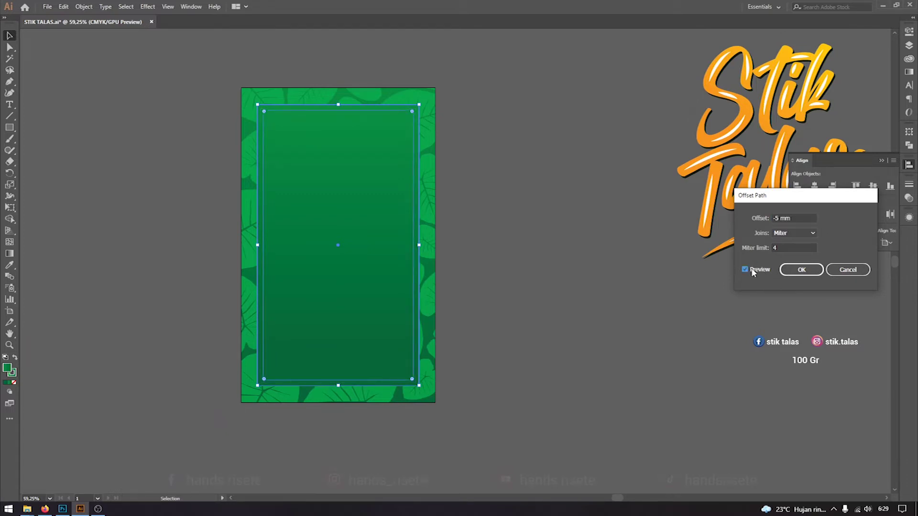
click(803, 271)
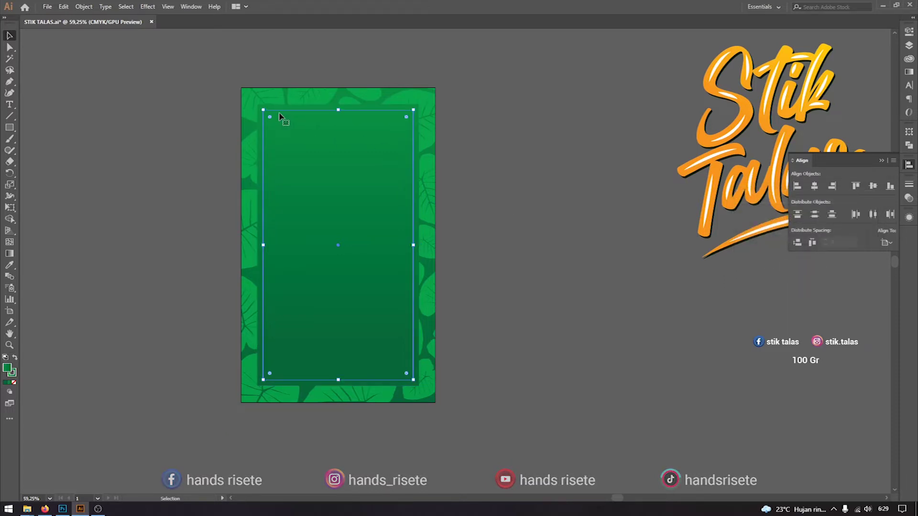
Step: Subtract the inset rectangle from the larger one with Minus Front to leave a thin rectangular frame over the leaves
drag(389, 152, 594, 207)
key(ctrl+z)
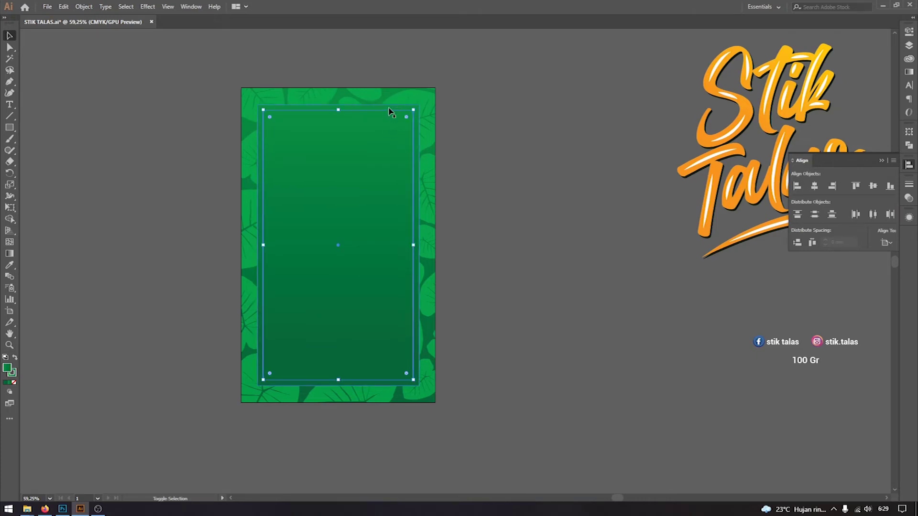
click(391, 106)
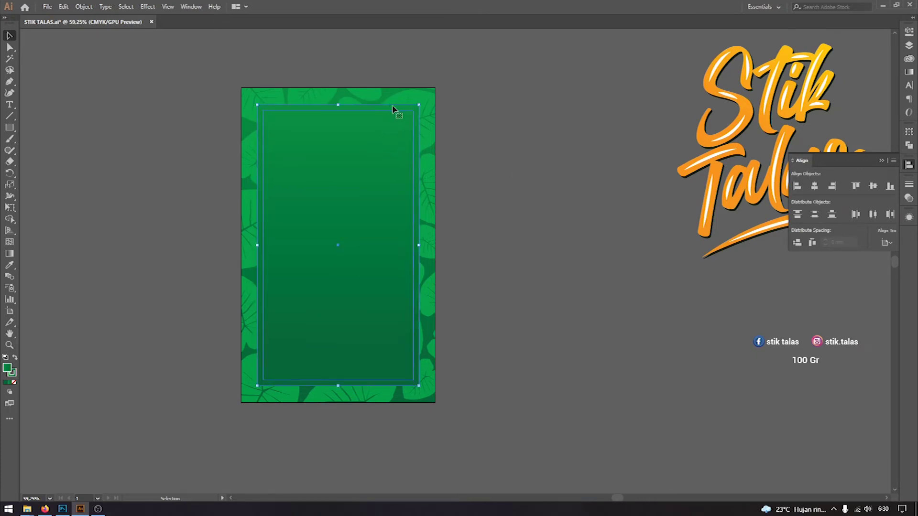
click(910, 147)
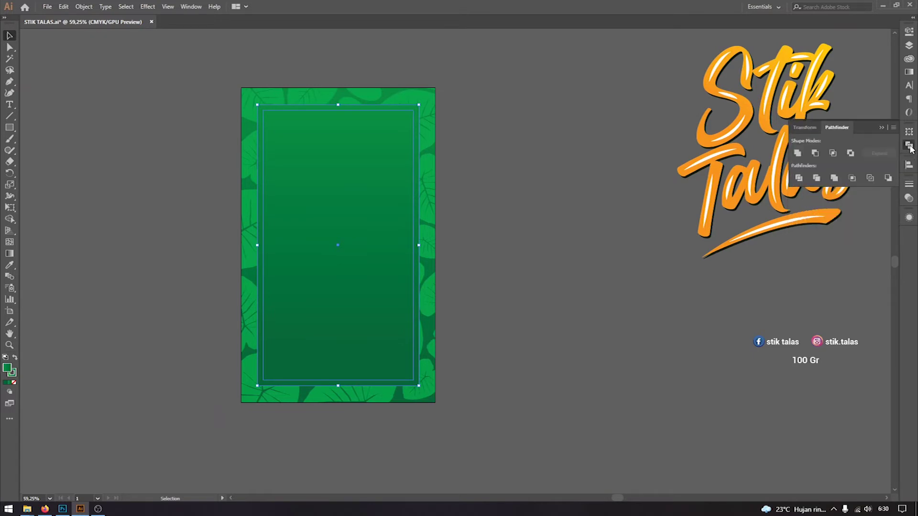
click(815, 153)
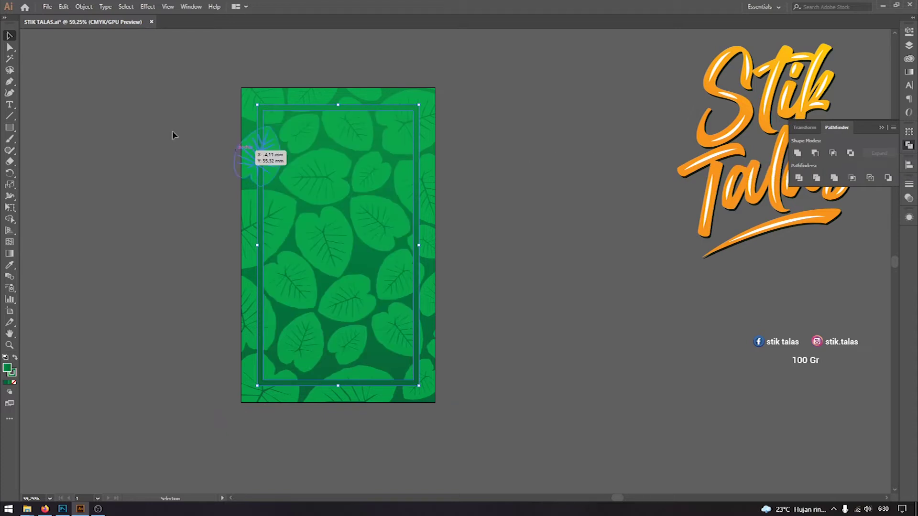
Step: Try to recolour the thin frame by changing the end colour of its gradient fill
double_click(8, 371)
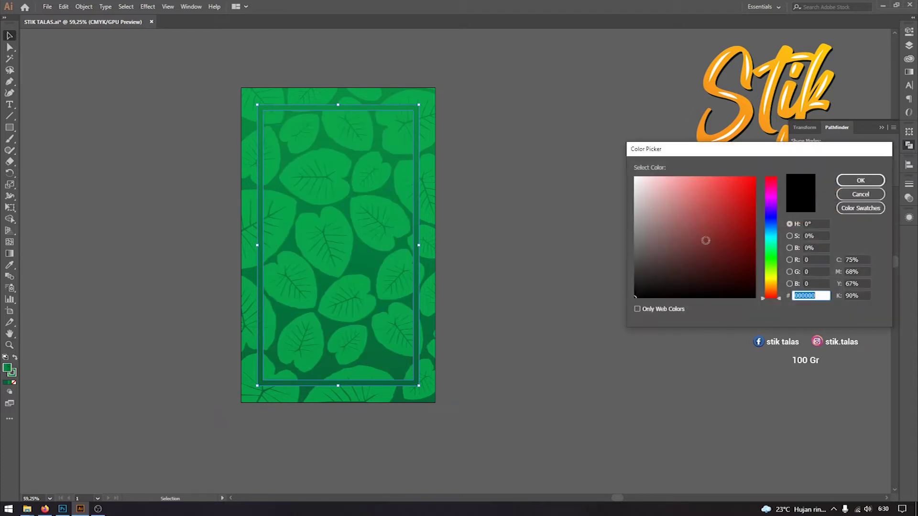
click(861, 181)
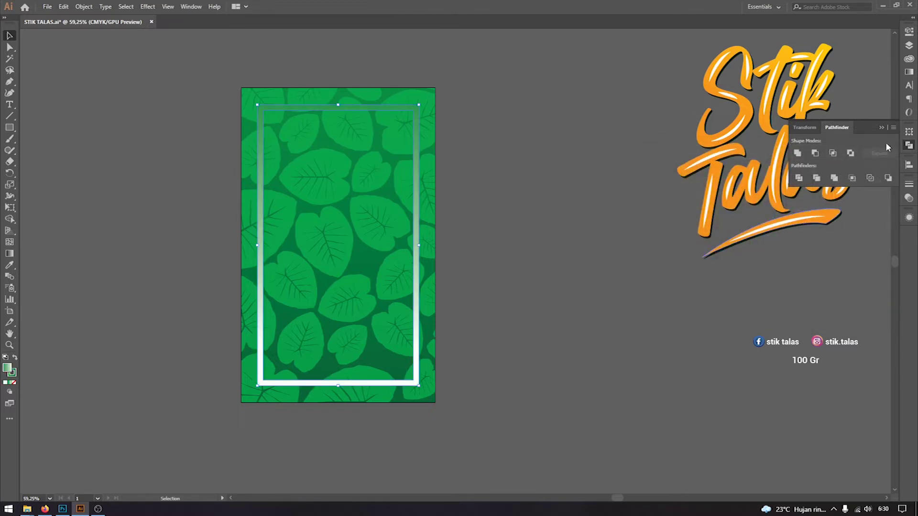
double_click(10, 372)
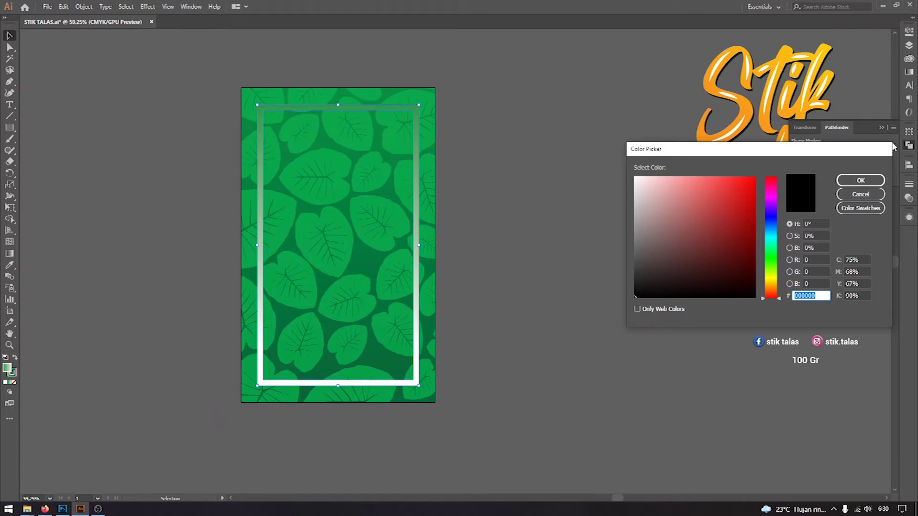
click(910, 75)
key(Escape)
click(910, 72)
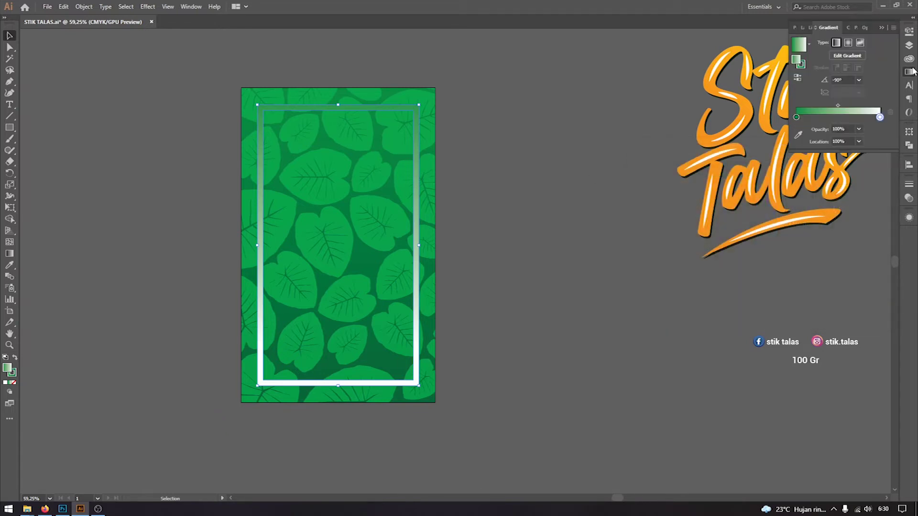
double_click(796, 59)
click(865, 185)
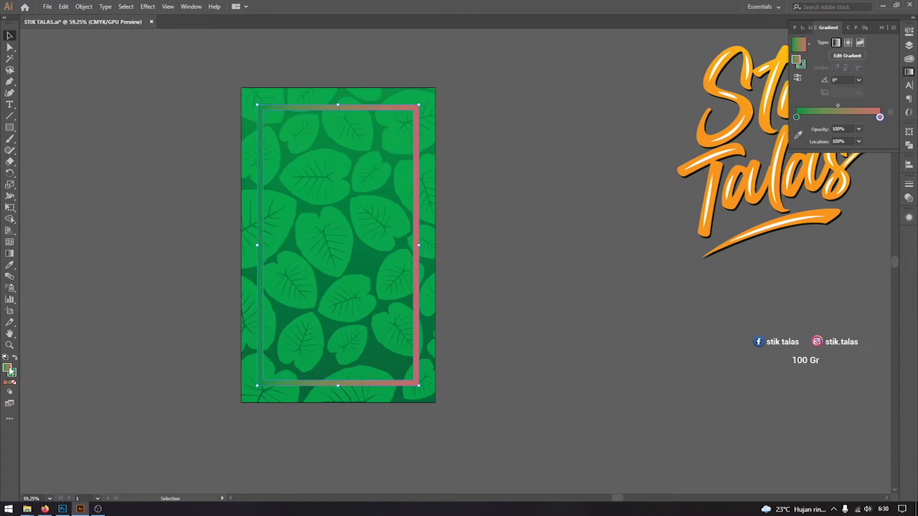
double_click(10, 371)
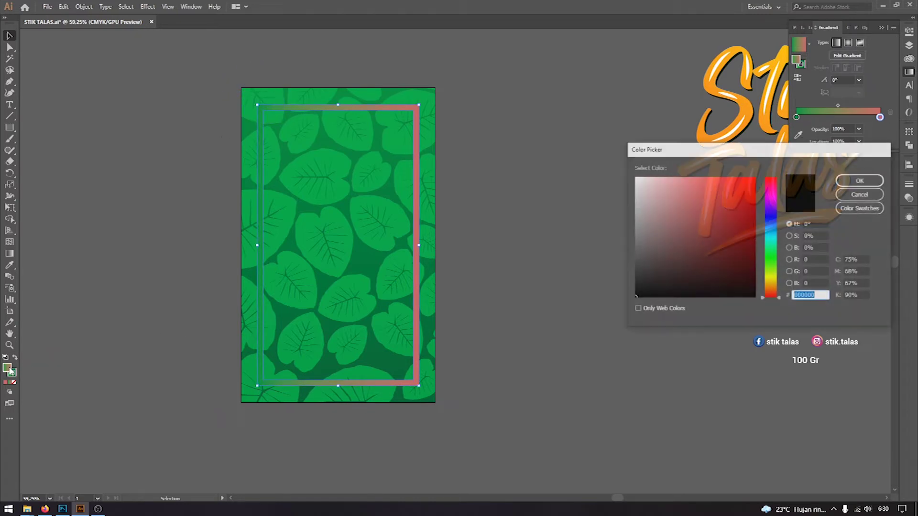
click(861, 194)
Step: Switch the frame's fill from gradient to a solid colour and set it to white (ffffff)
click(4, 385)
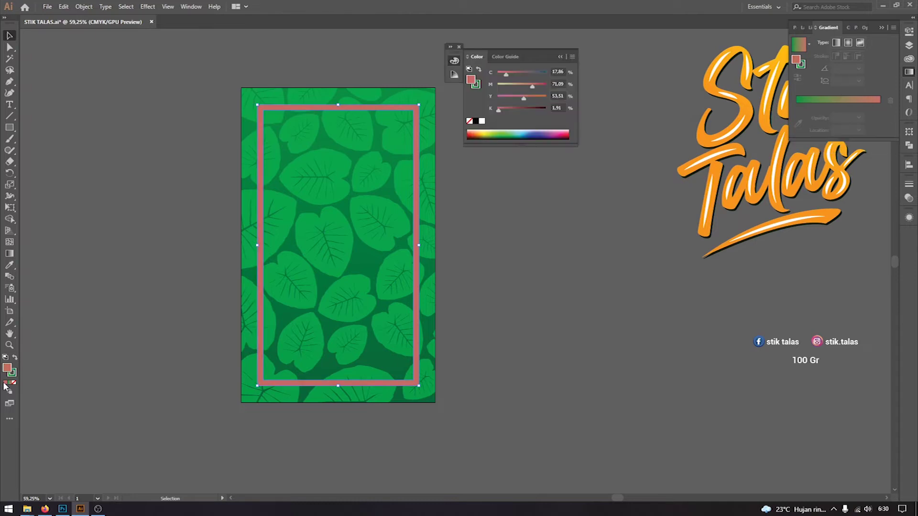
click(561, 57)
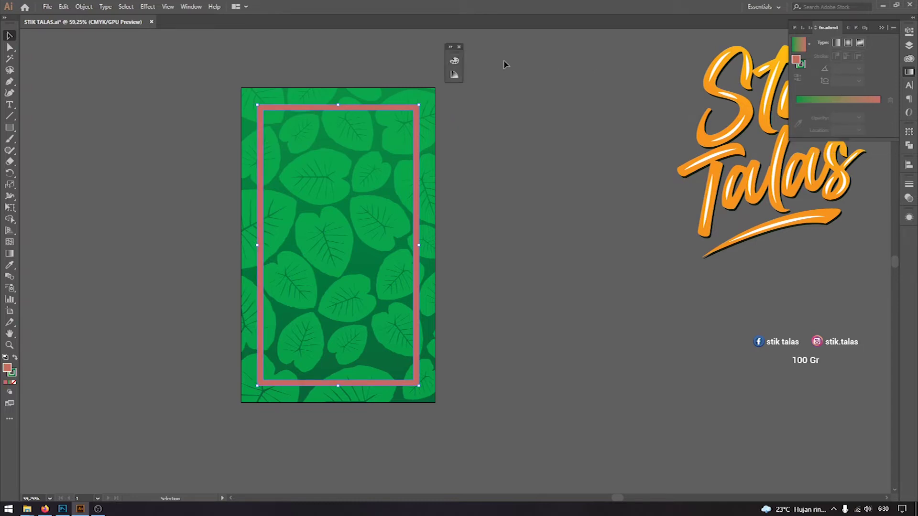
click(458, 46)
double_click(7, 368)
drag(688, 239, 620, 178)
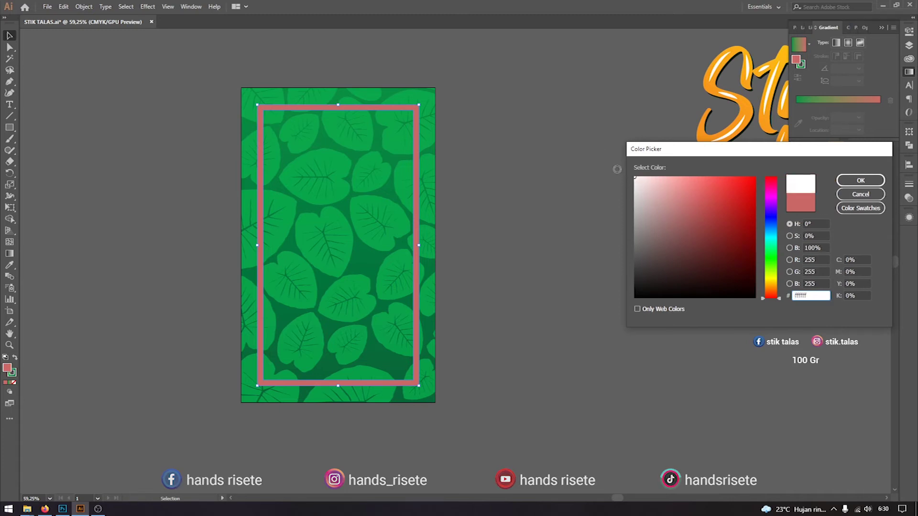
click(860, 180)
click(515, 222)
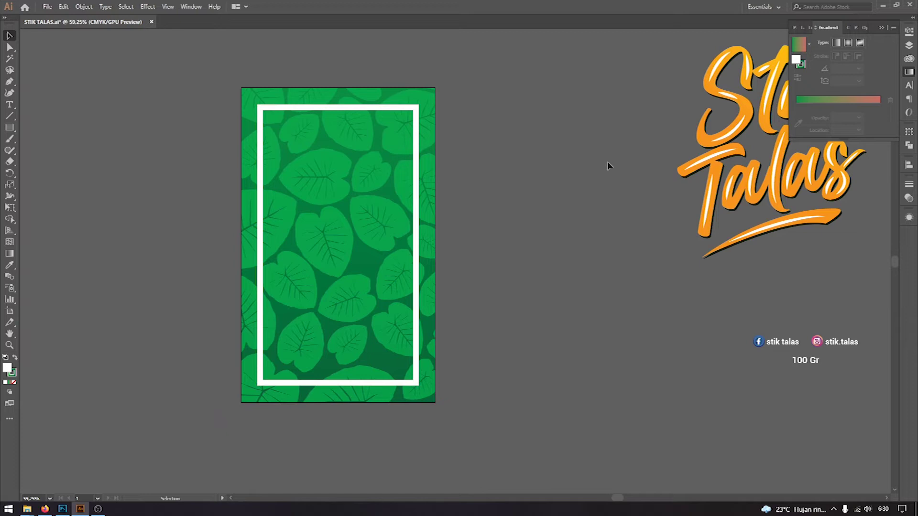
Step: Move the Stik Talas logo onto the label, centre it horizontally on the leaf background and raise it slightly
drag(728, 192, 315, 267)
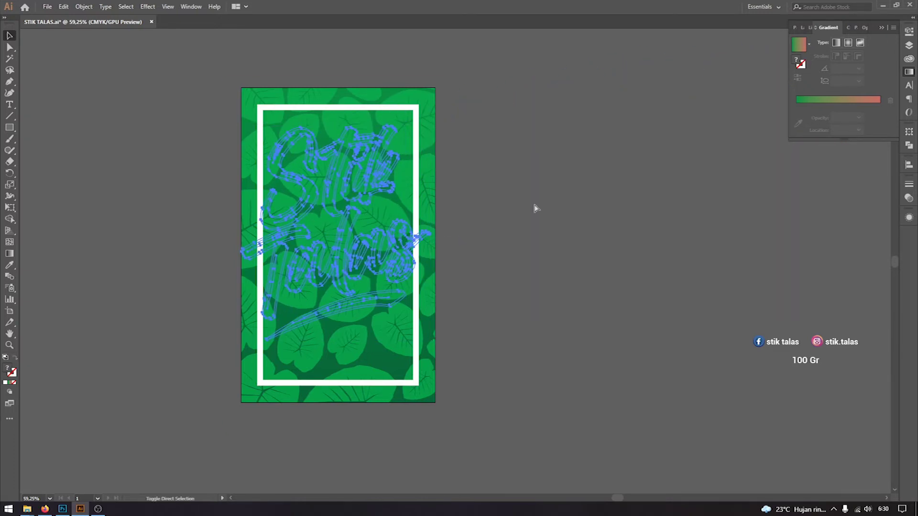
click(354, 99)
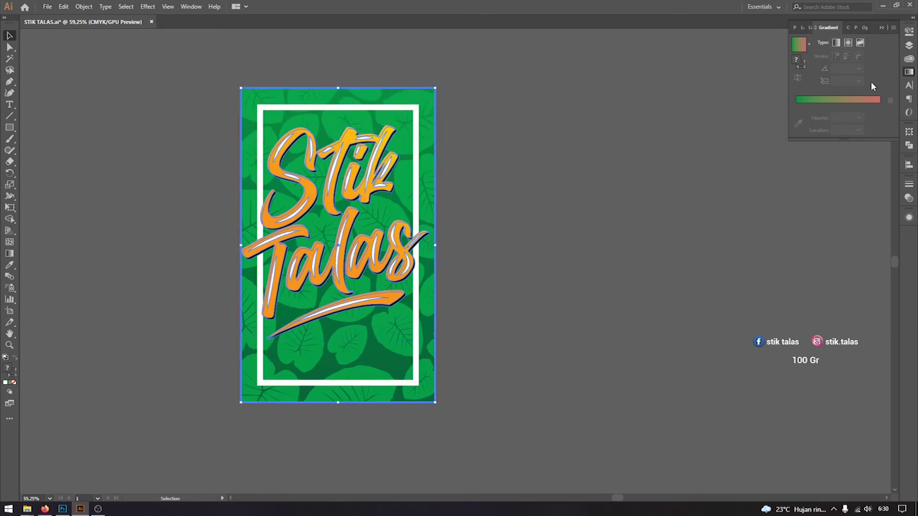
click(909, 164)
click(628, 190)
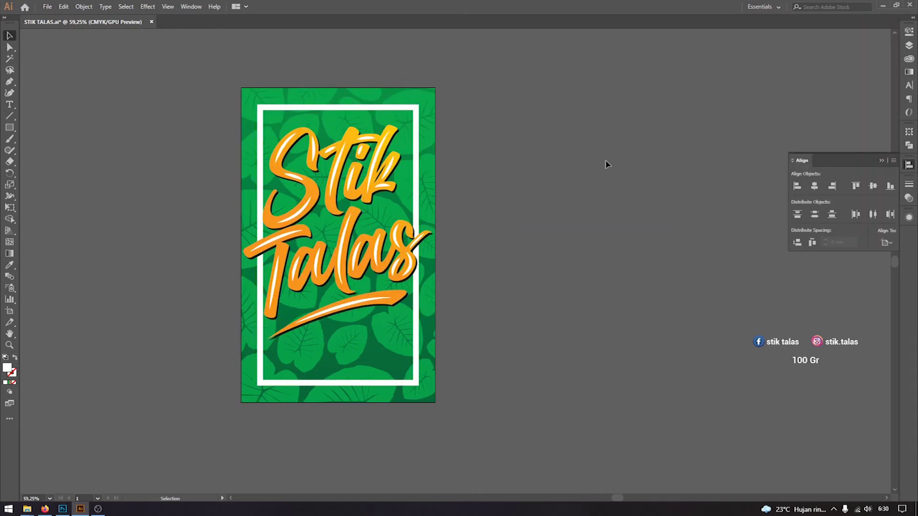
click(345, 145)
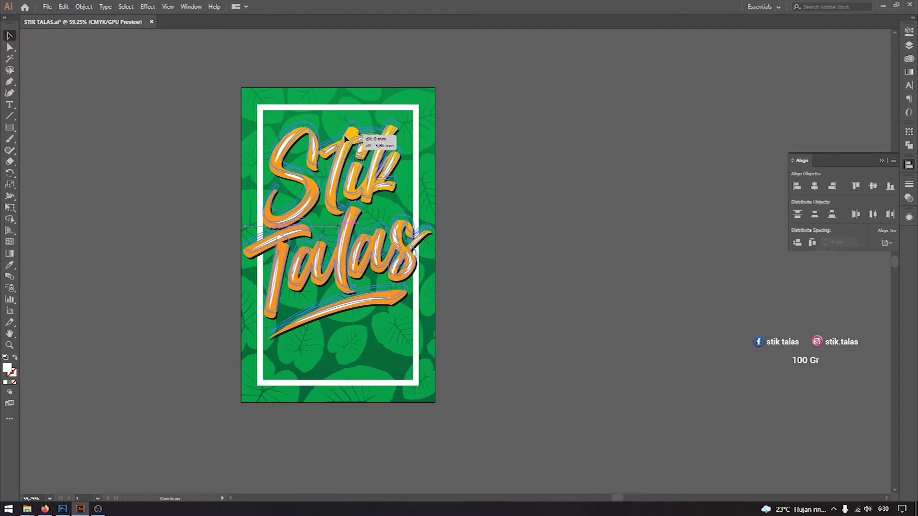
scroll(478, 182, down, 1)
click(562, 193)
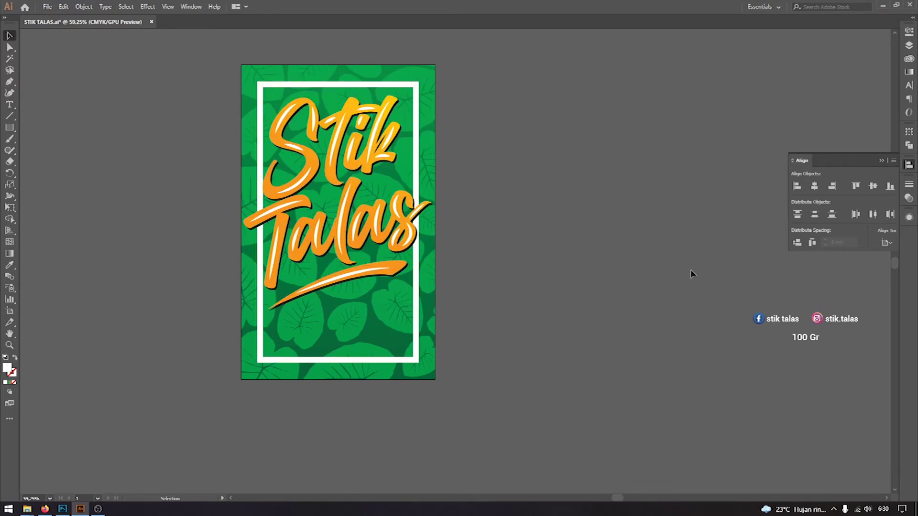
Step: Place the social media and 100 Gr text group inside the frame below the logo, centred horizontally on the leaf background
click(817, 326)
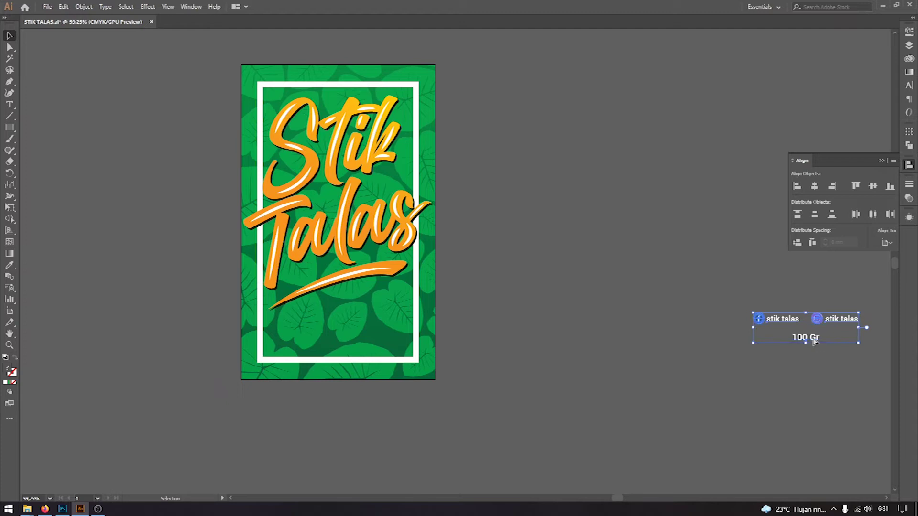
drag(814, 340, 360, 332)
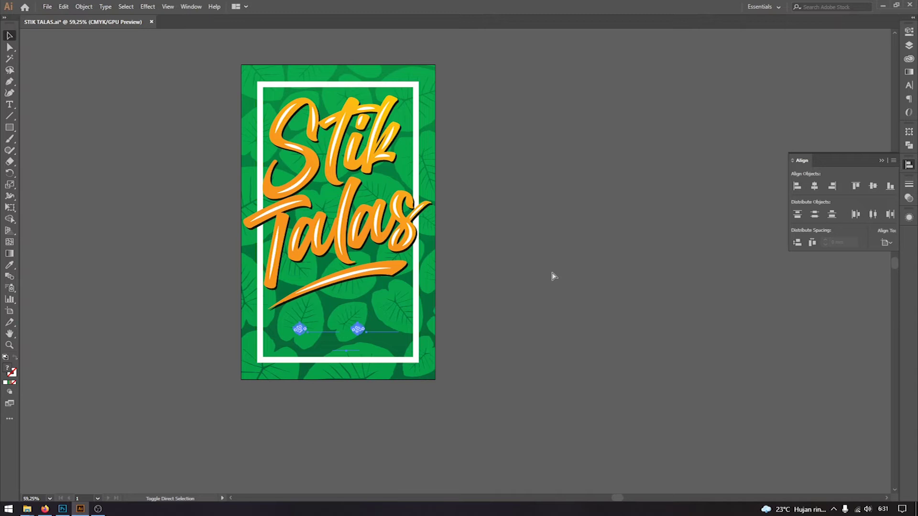
click(389, 300)
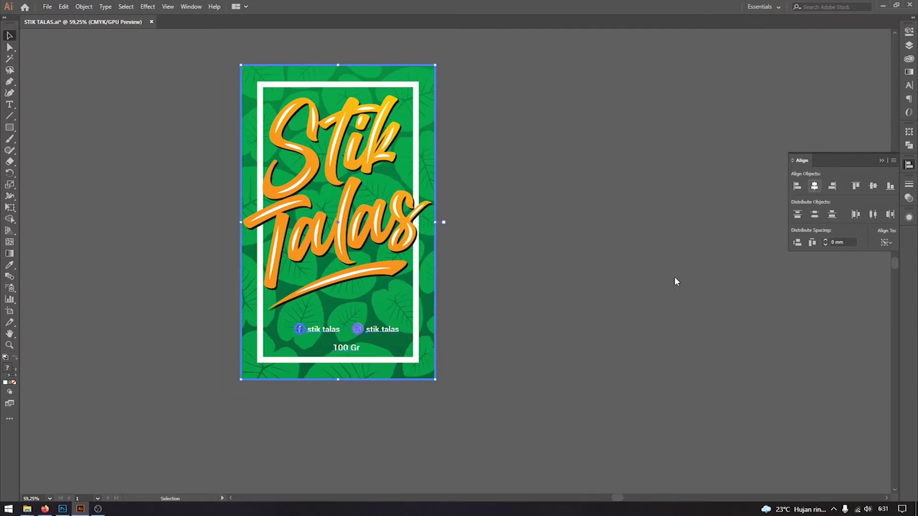
click(654, 245)
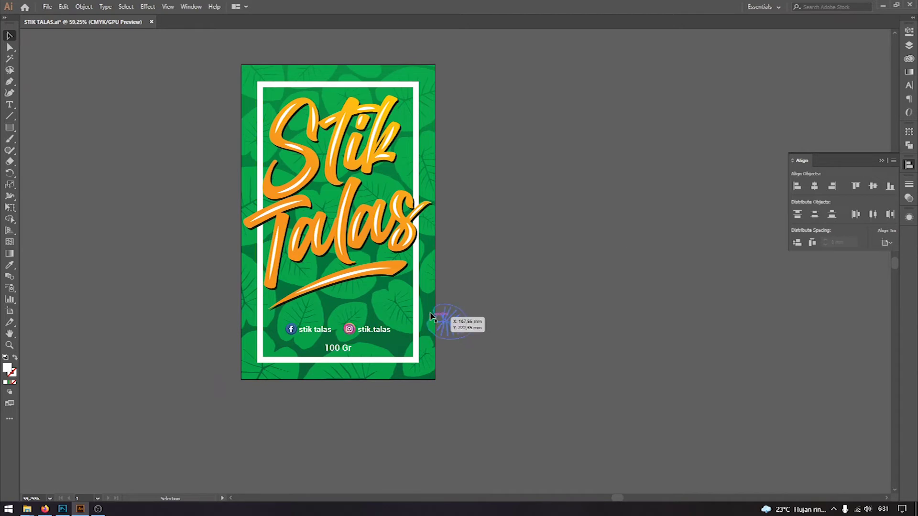
click(378, 335)
right_click(357, 333)
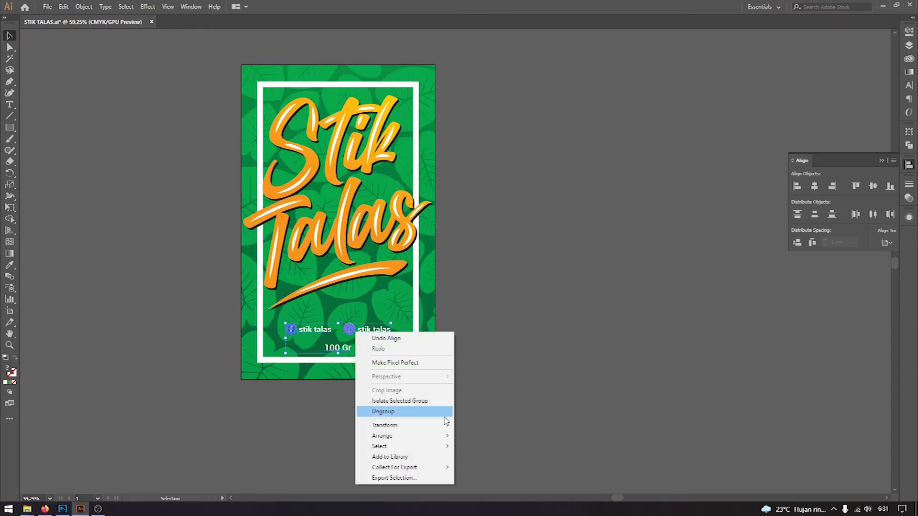
mouse_move(436, 436)
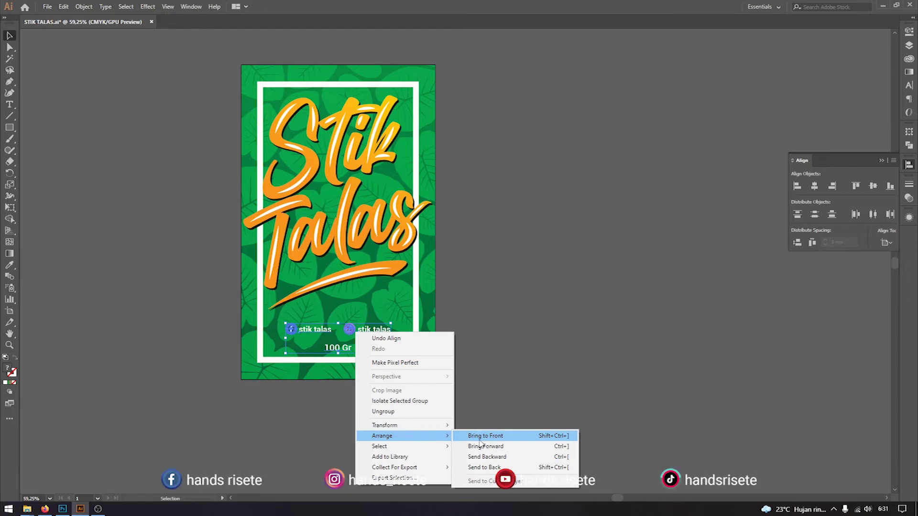
click(531, 358)
click(417, 331)
click(612, 235)
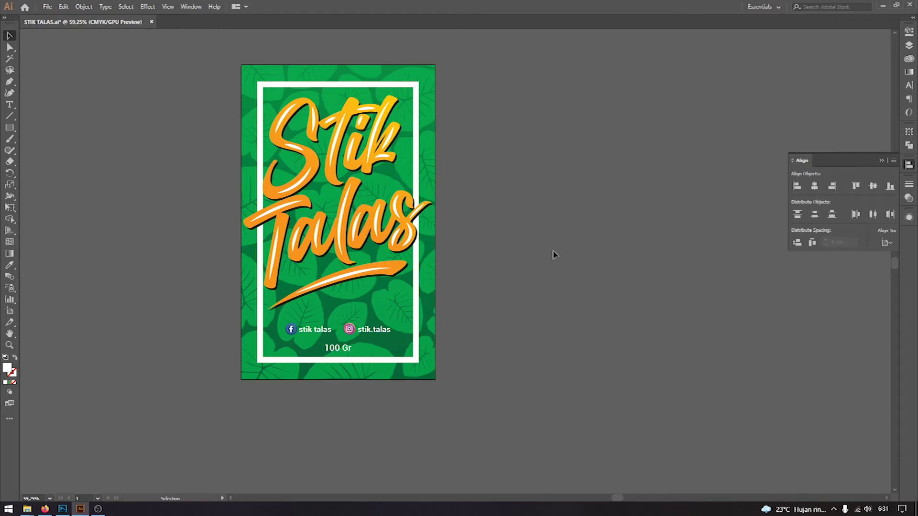
Step: Lower the Stik Talas logo to just above the social media line, centred horizontally on the leaf background
drag(378, 220, 378, 237)
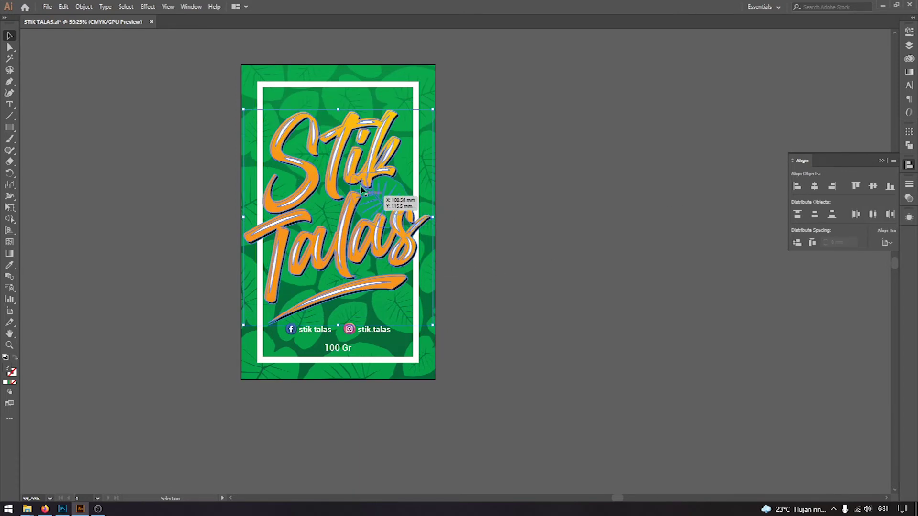
click(430, 103)
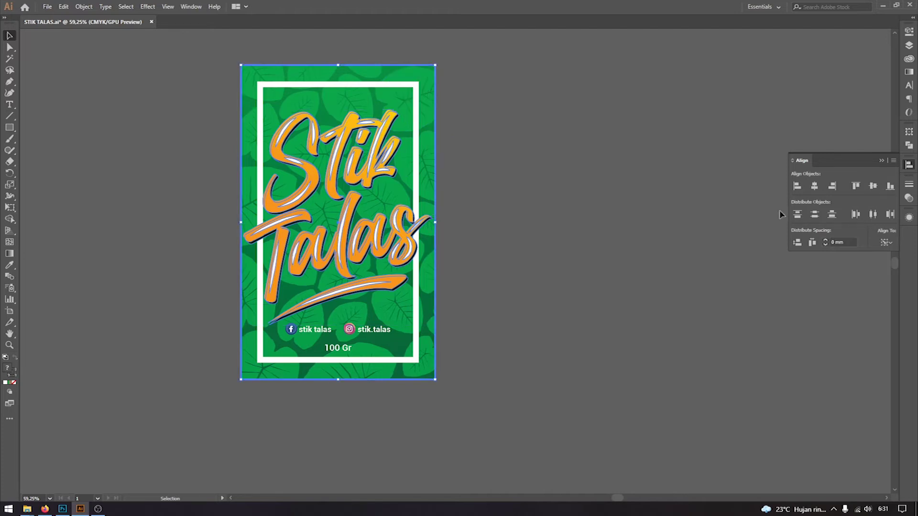
click(630, 226)
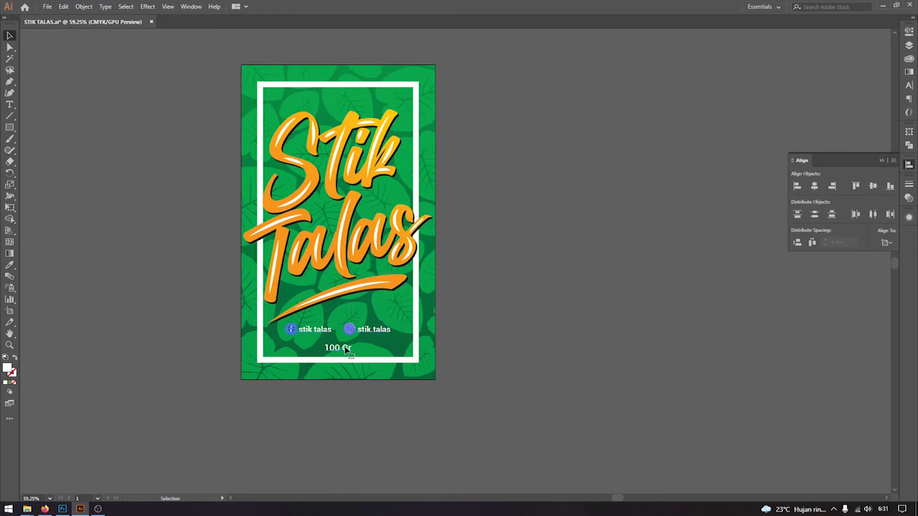
Step: Save the finished label document
scroll(497, 368, up, 1)
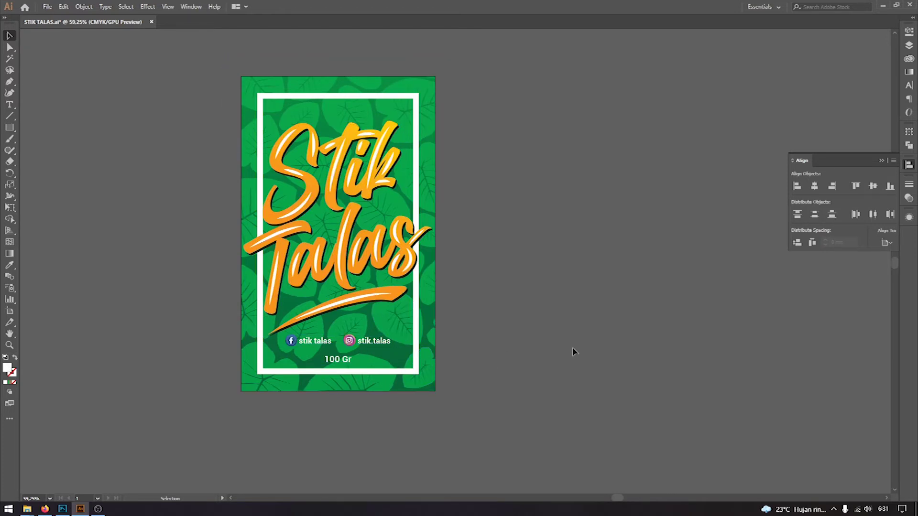
key(a)
key(ctrl+s)
Step: Export the label as a JPEG named STIK TALAS using artboards, with the RGB color model, maximum quality 9 and 800 ppi resolution
click(47, 7)
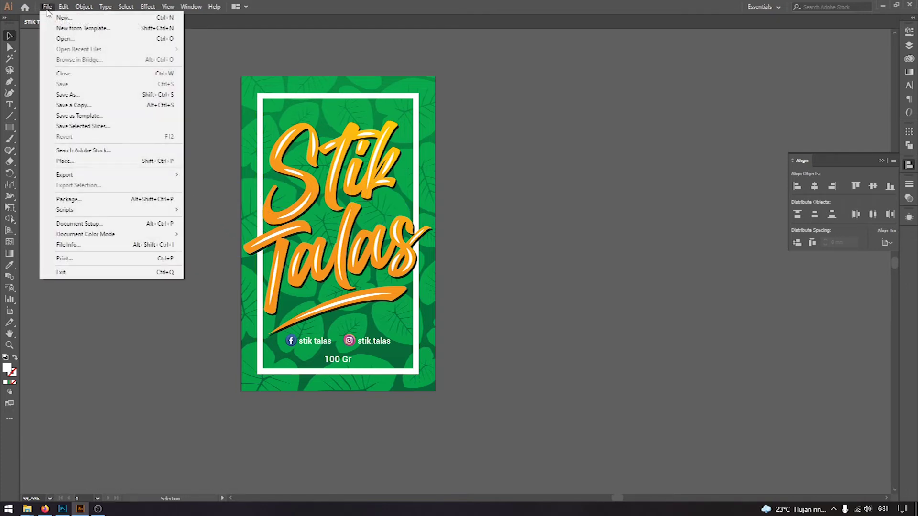
mouse_move(117, 176)
click(234, 187)
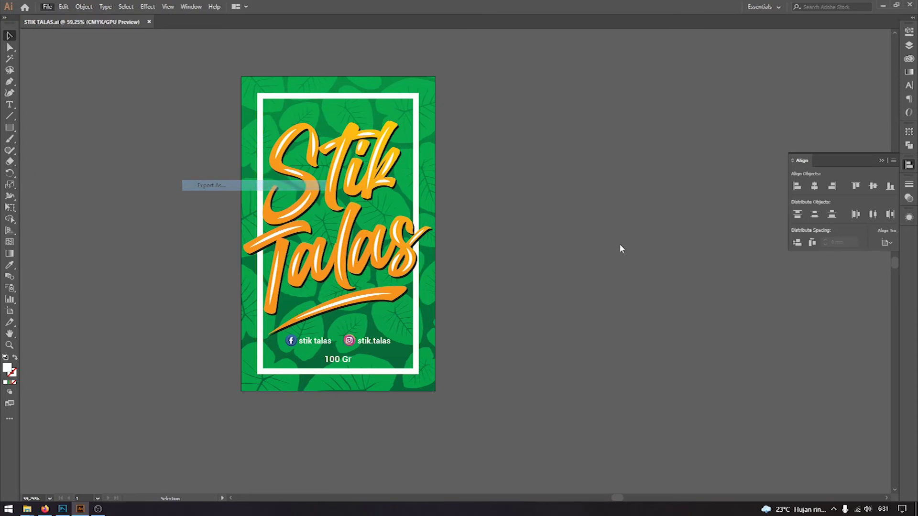
click(381, 263)
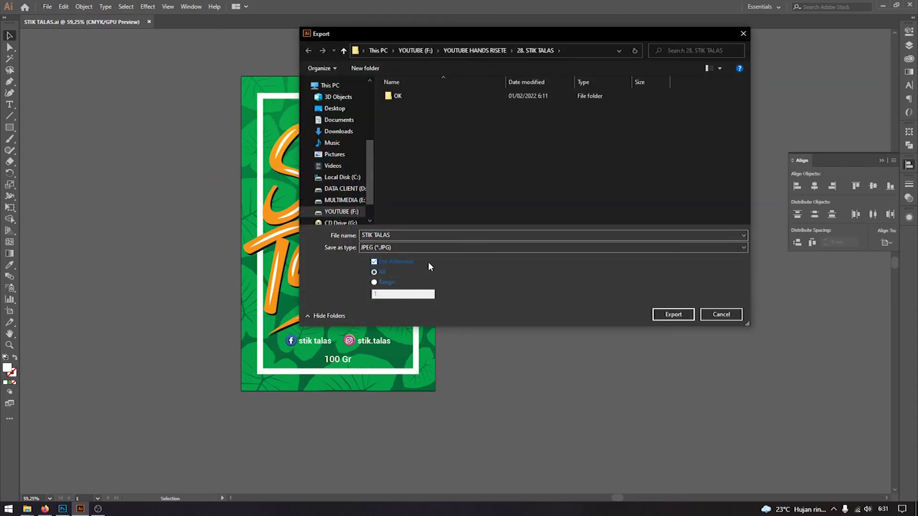
click(679, 316)
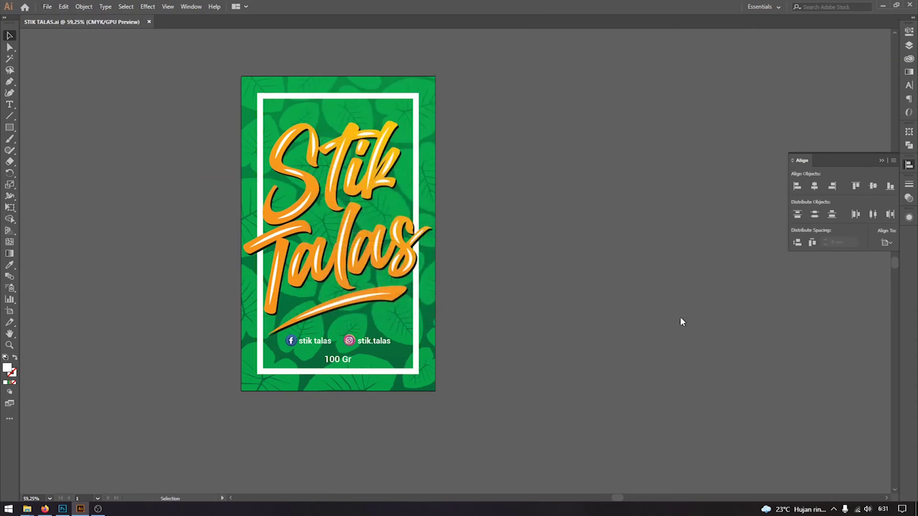
click(434, 243)
click(435, 255)
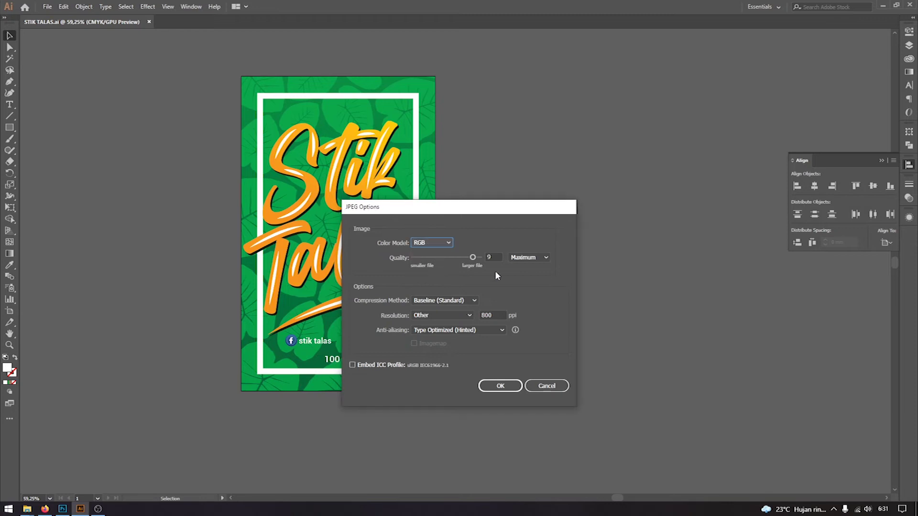
click(502, 386)
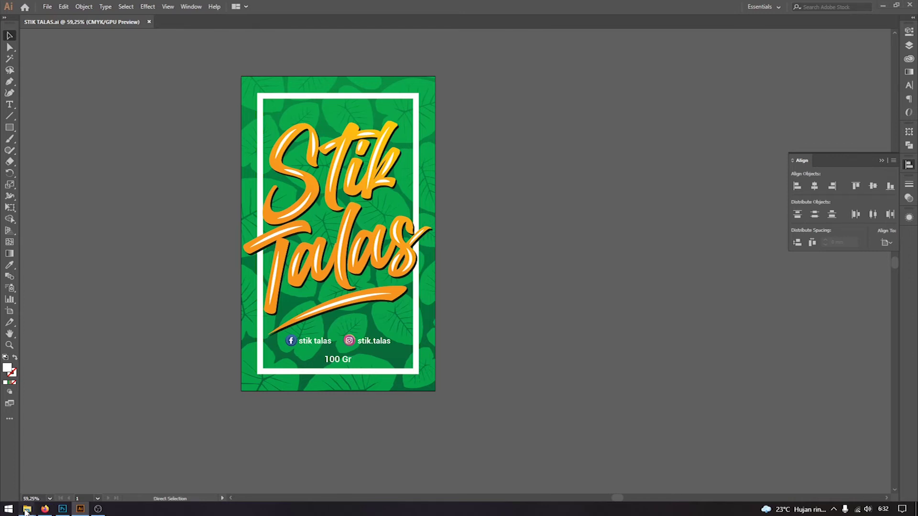
Step: Switch to File Explorer, show the 28. STIK TALAS folder with large thumbnails and select the exported STIK TALAS-01 image
mouse_move(27, 510)
click(52, 460)
right_click(160, 178)
mouse_move(276, 180)
click(308, 177)
click(563, 137)
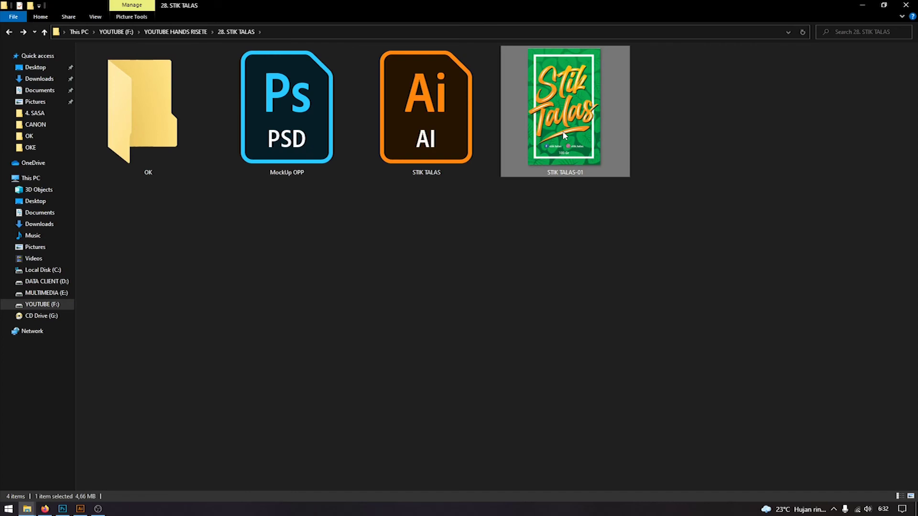
Step: Switch to Photoshop, open the DESAIN smart object of the pouch mockup and place the STIK TALAS-01 image in it
click(62, 508)
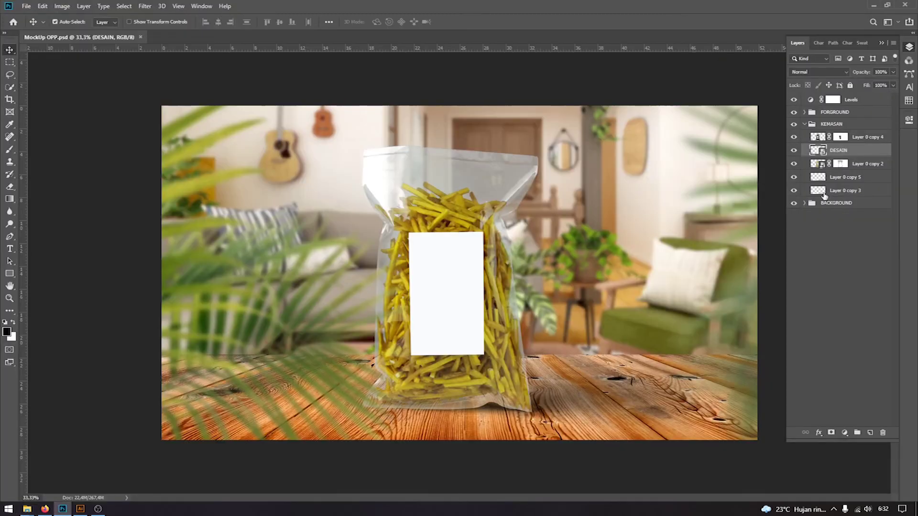
double_click(822, 151)
mouse_move(28, 510)
click(62, 474)
drag(548, 125, 383, 205)
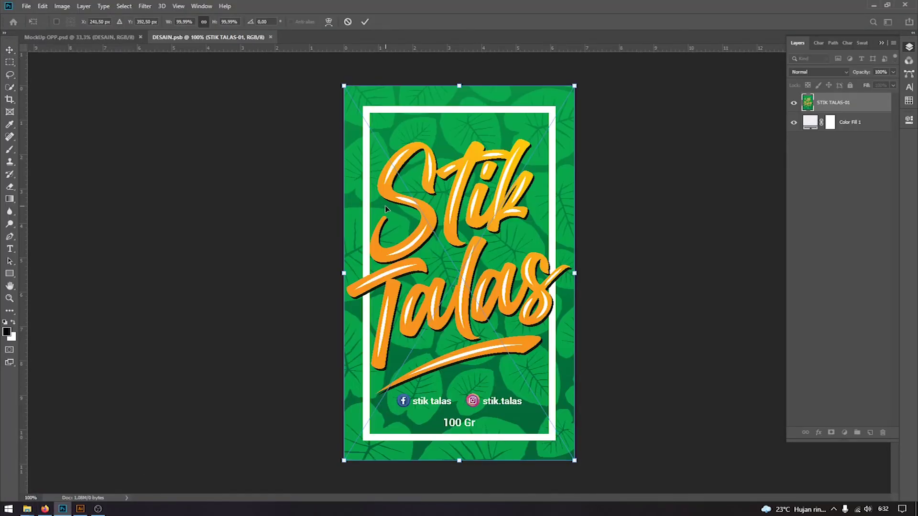
key(Return)
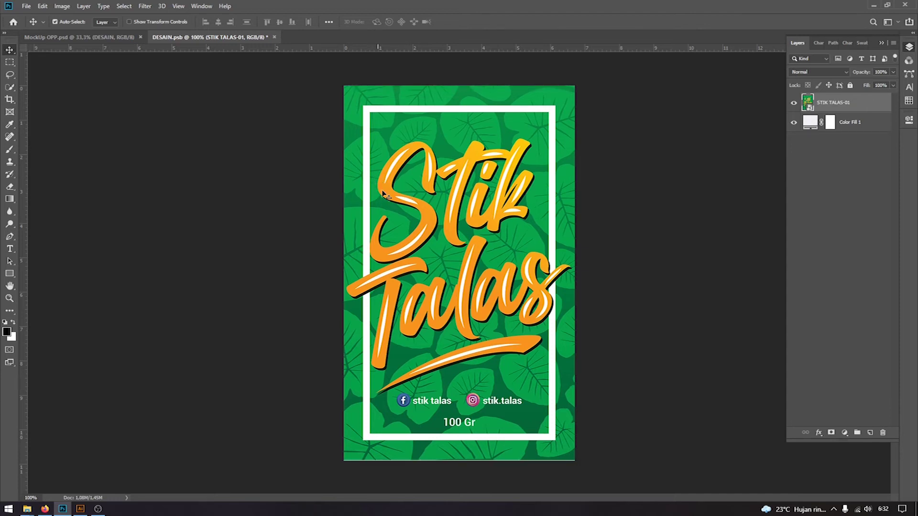
Step: Stretch the placed label image slightly downward to a height of about 100.64% so it covers the canvas's lower edge
key(ctrl+t)
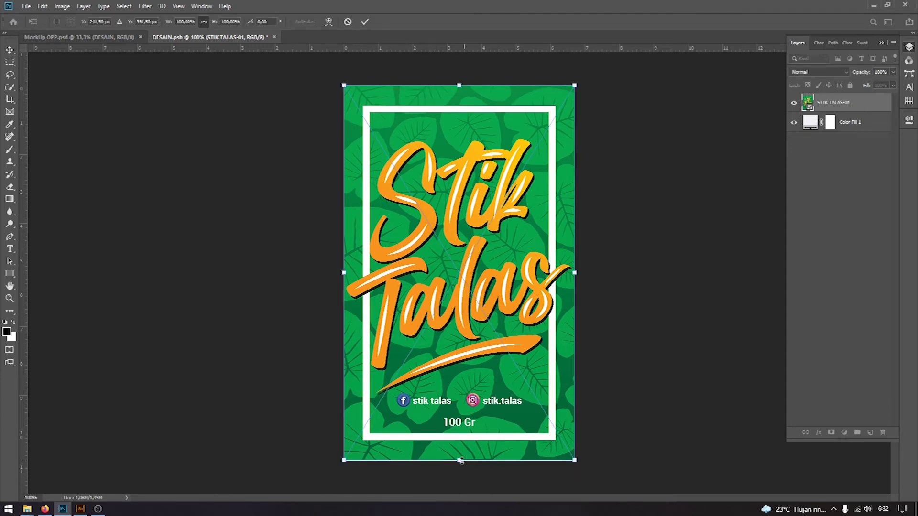
drag(459, 460, 458, 464)
key(Return)
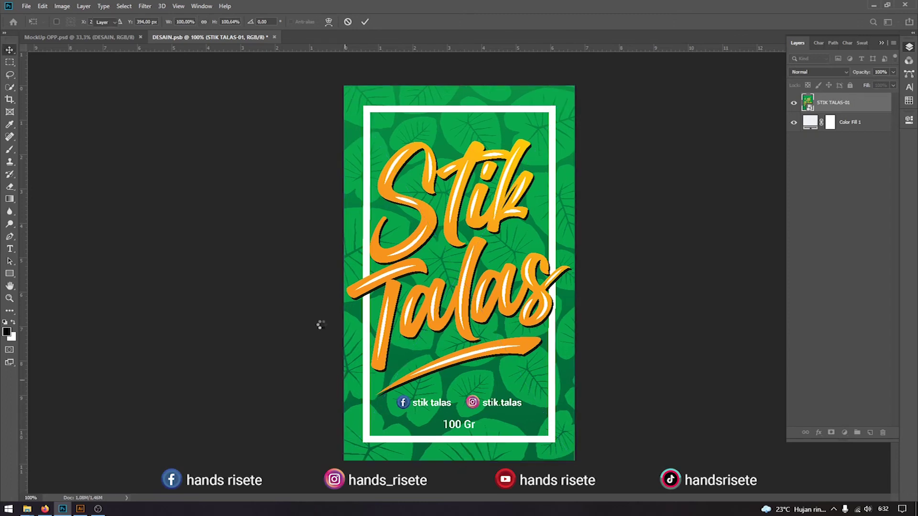
Step: Save the DESAIN smart object to update the pouch label, and save the MockUp OPP document
click(26, 6)
click(45, 103)
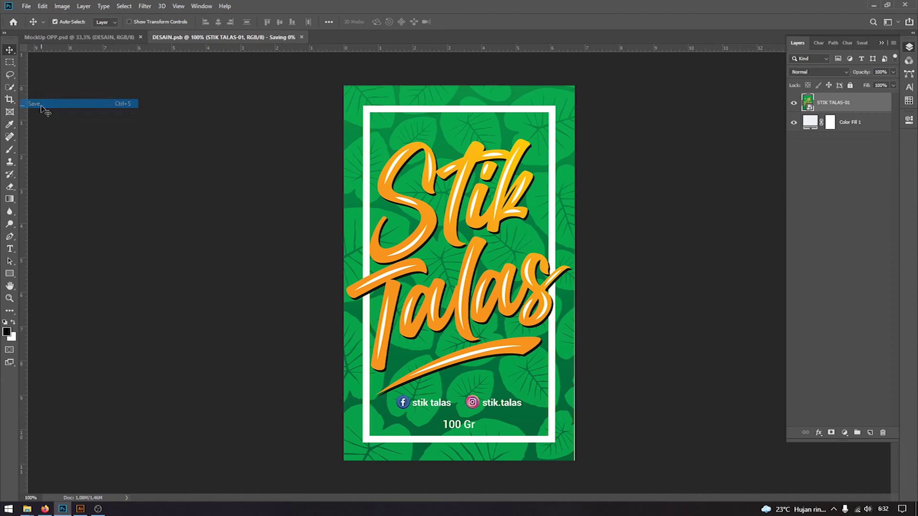
click(97, 41)
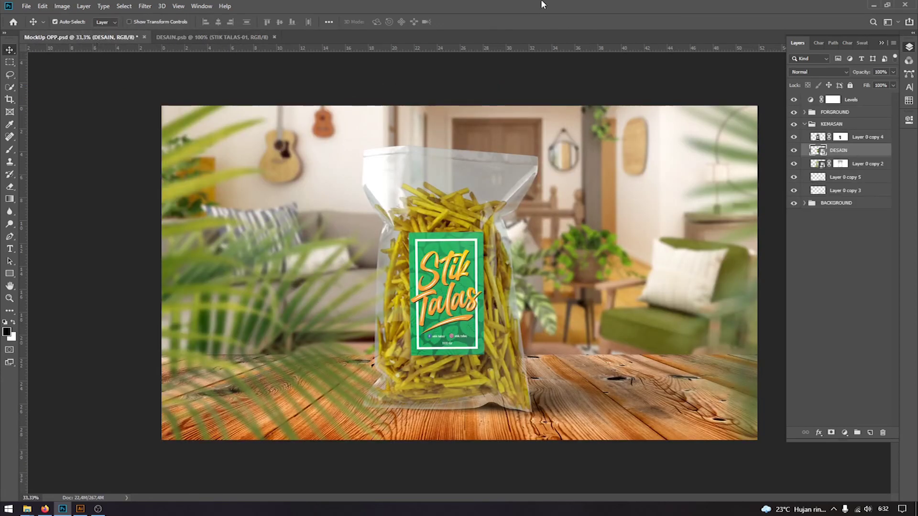
key(ctrl+s)
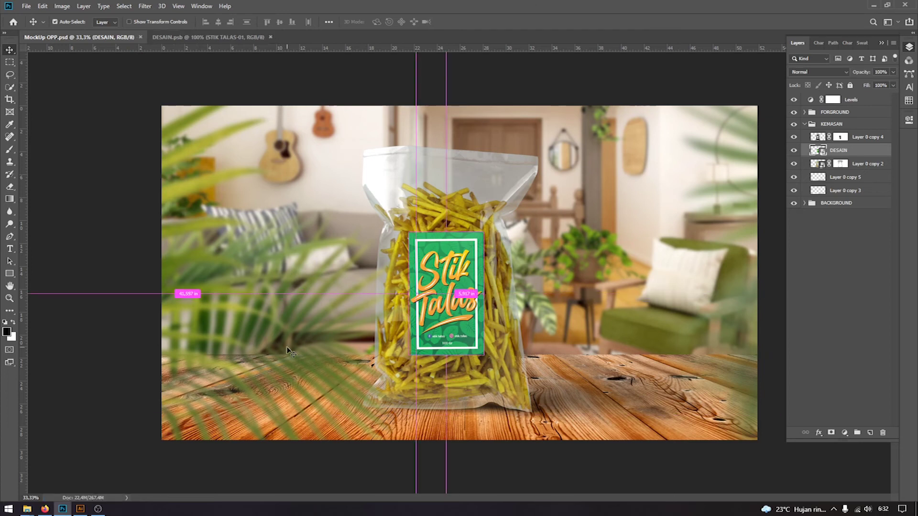
click(78, 510)
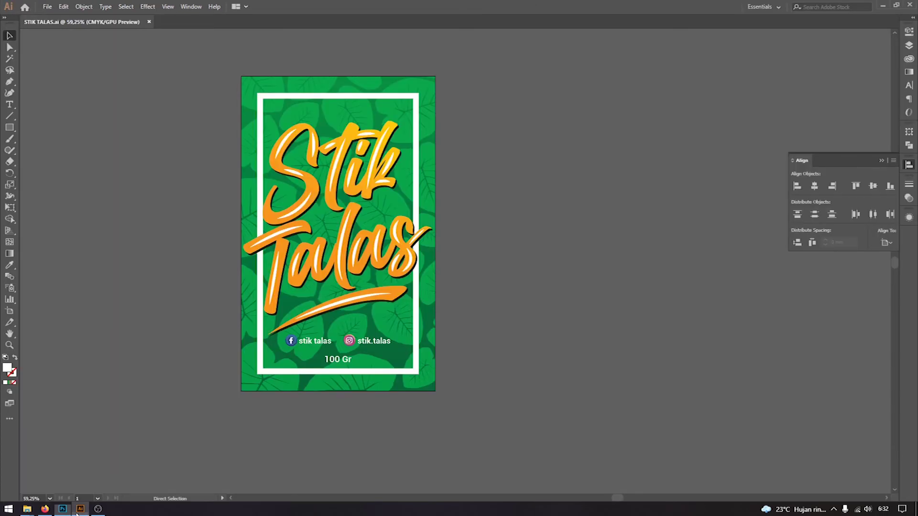
drag(325, 359, 377, 403)
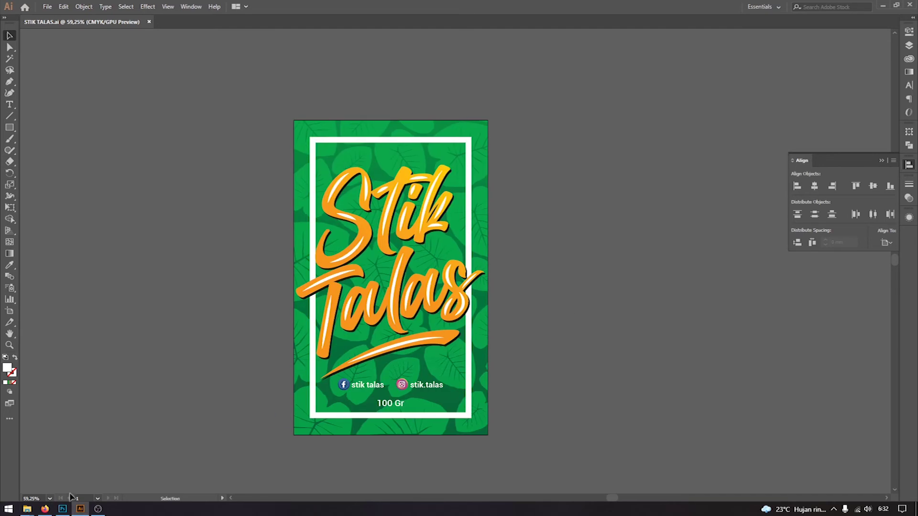
click(62, 509)
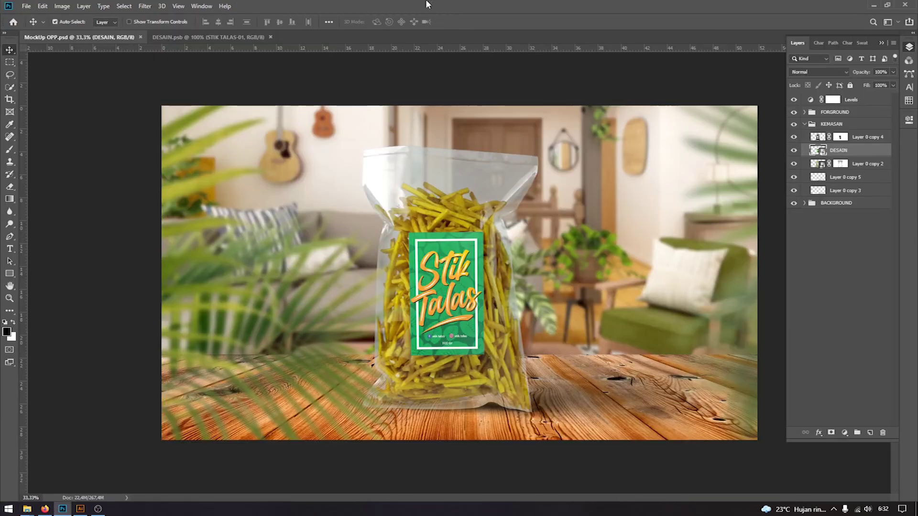